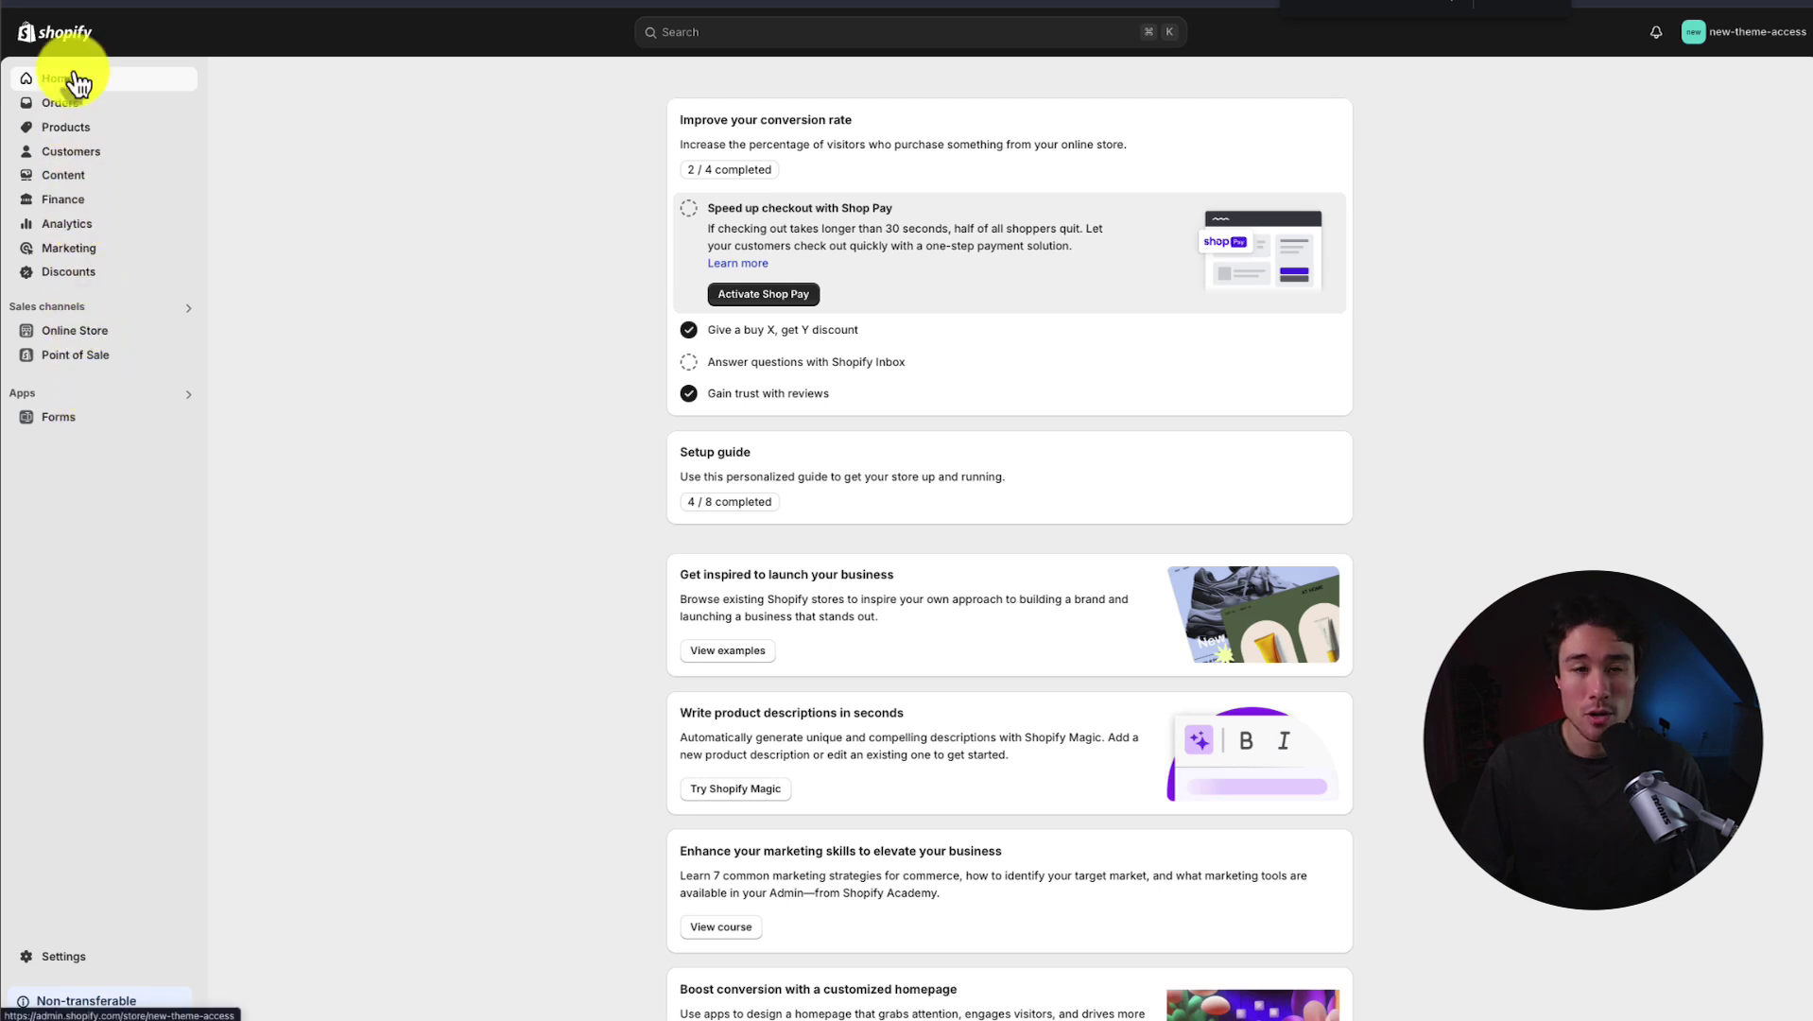
Step: Open theme conversionking1-7 in the editor, close the Sign up popup, and select the Image banner
{"action": "left_click", "coordinate": [83, 330]}
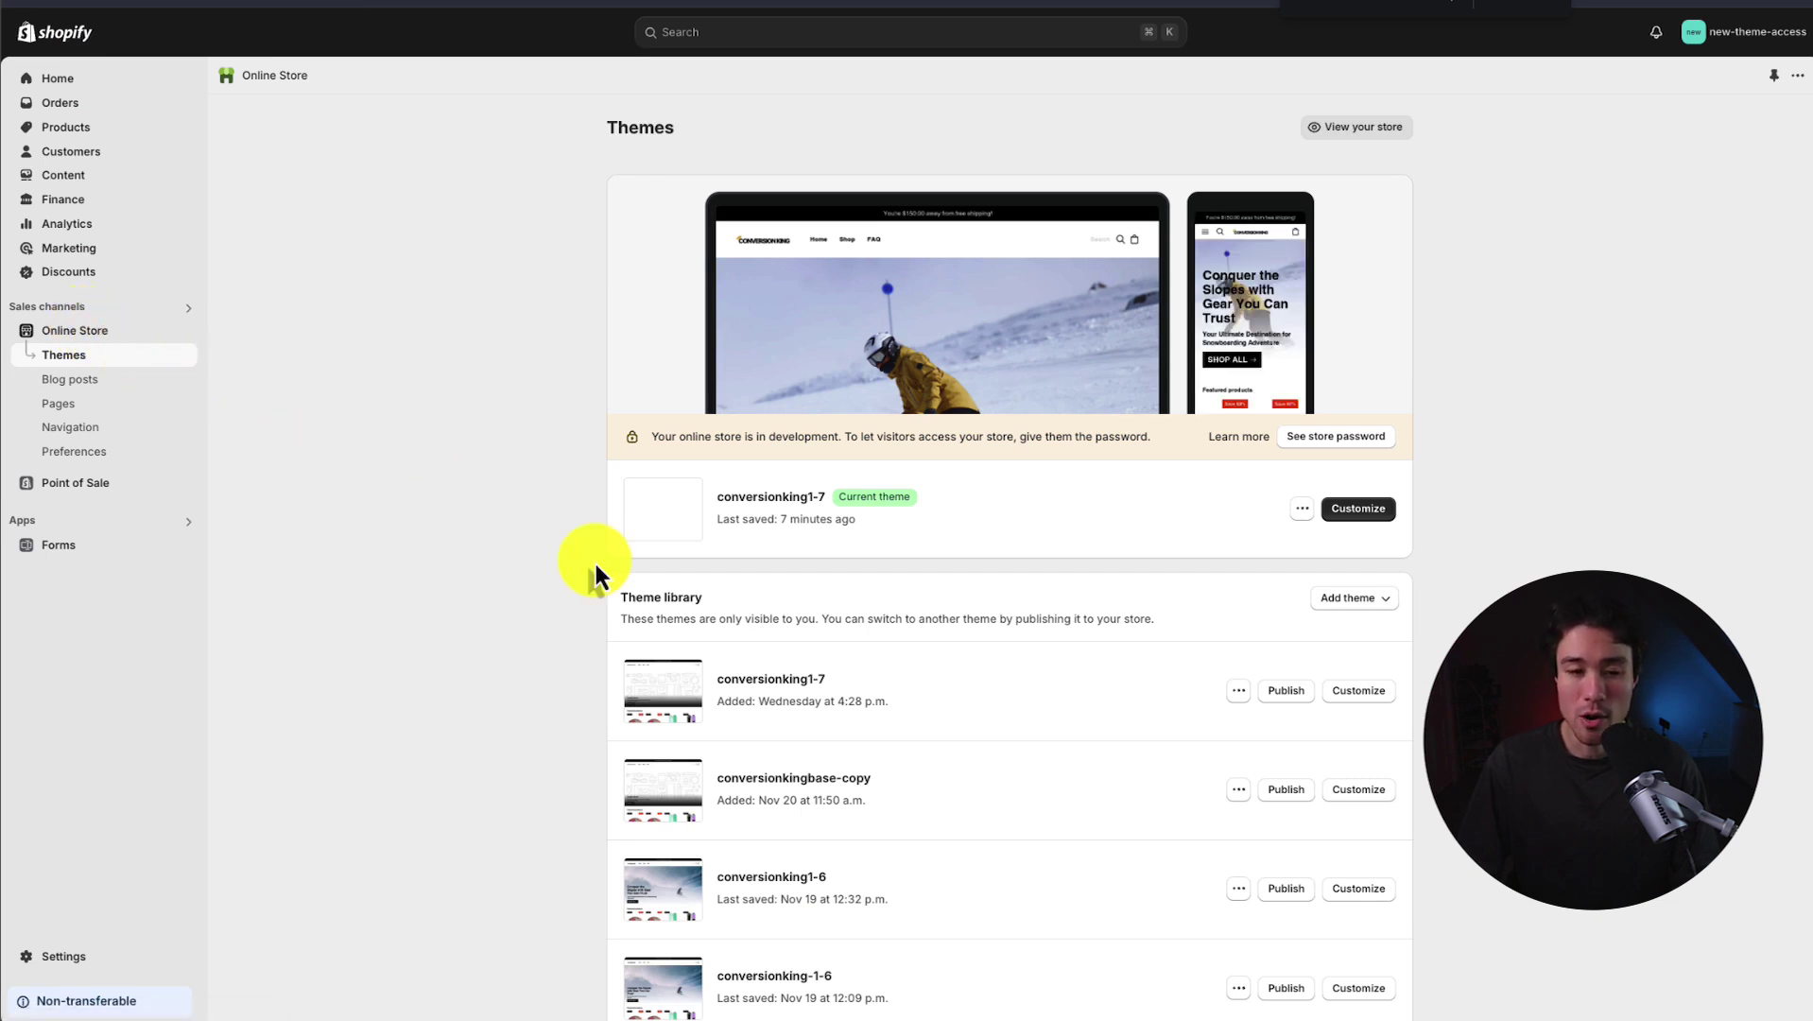
{"action": "left_click", "coordinate": [1349, 515]}
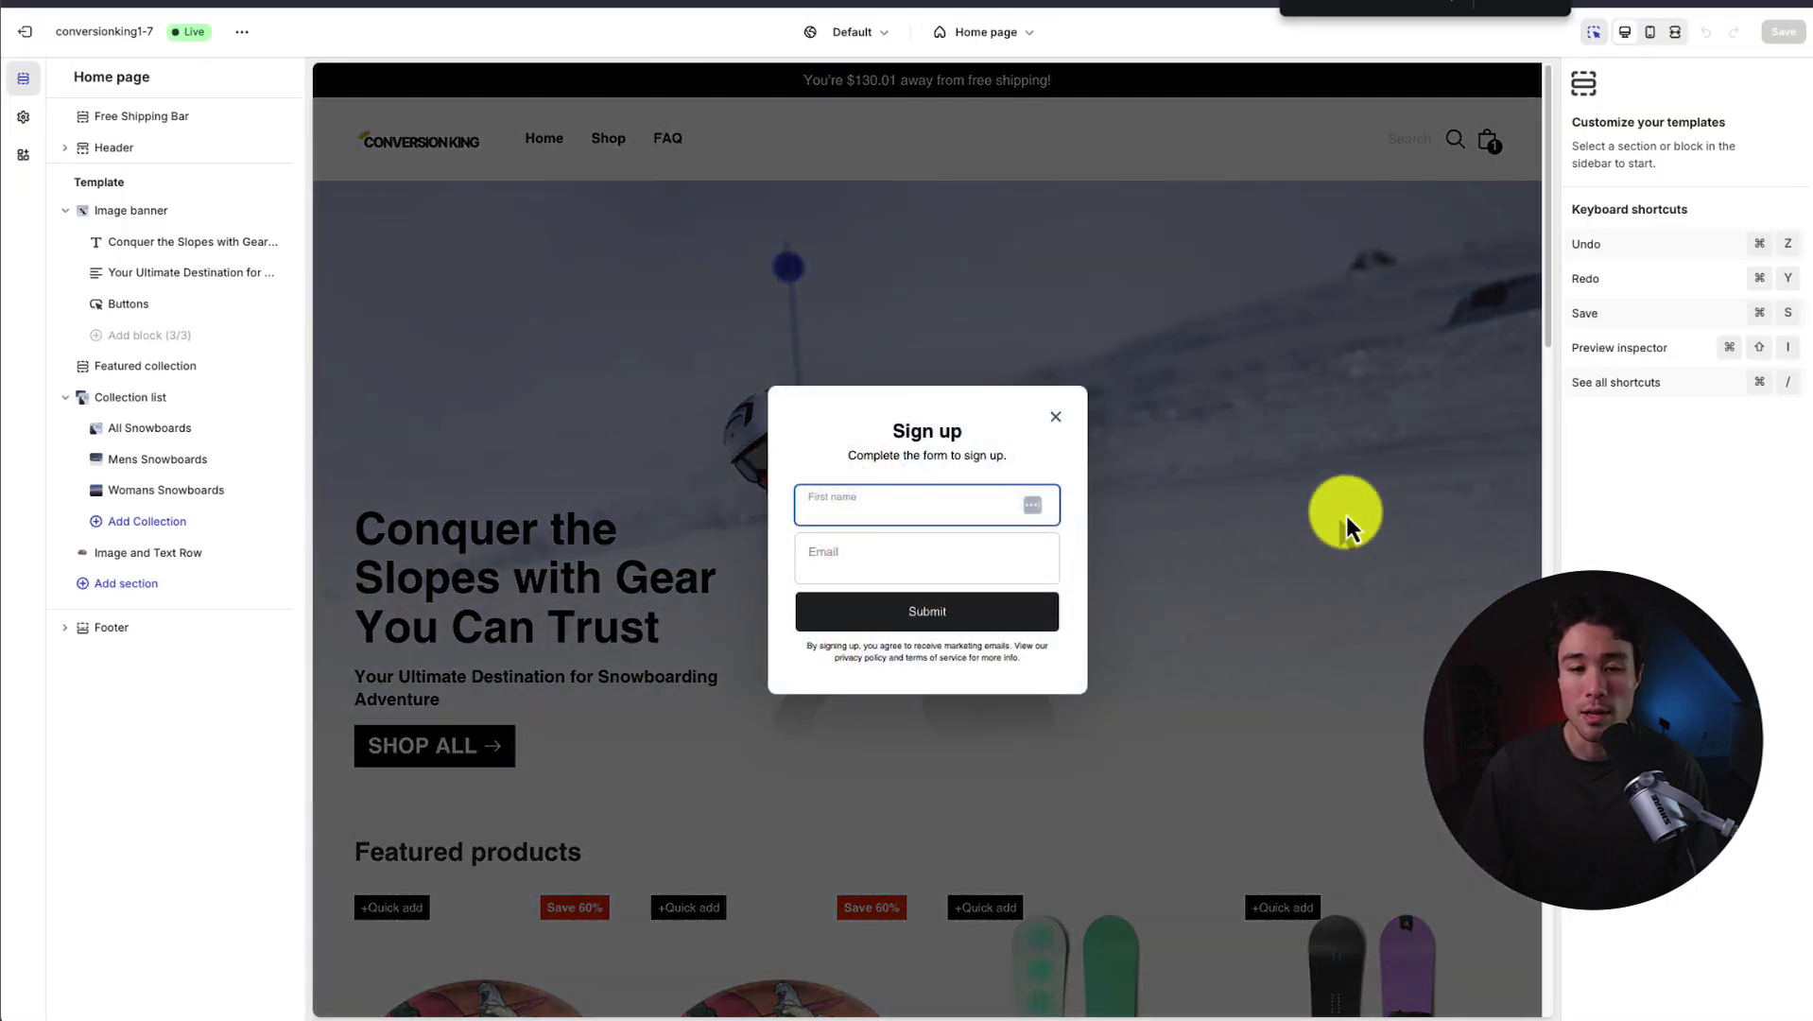
{"action": "left_click", "coordinate": [1056, 417]}
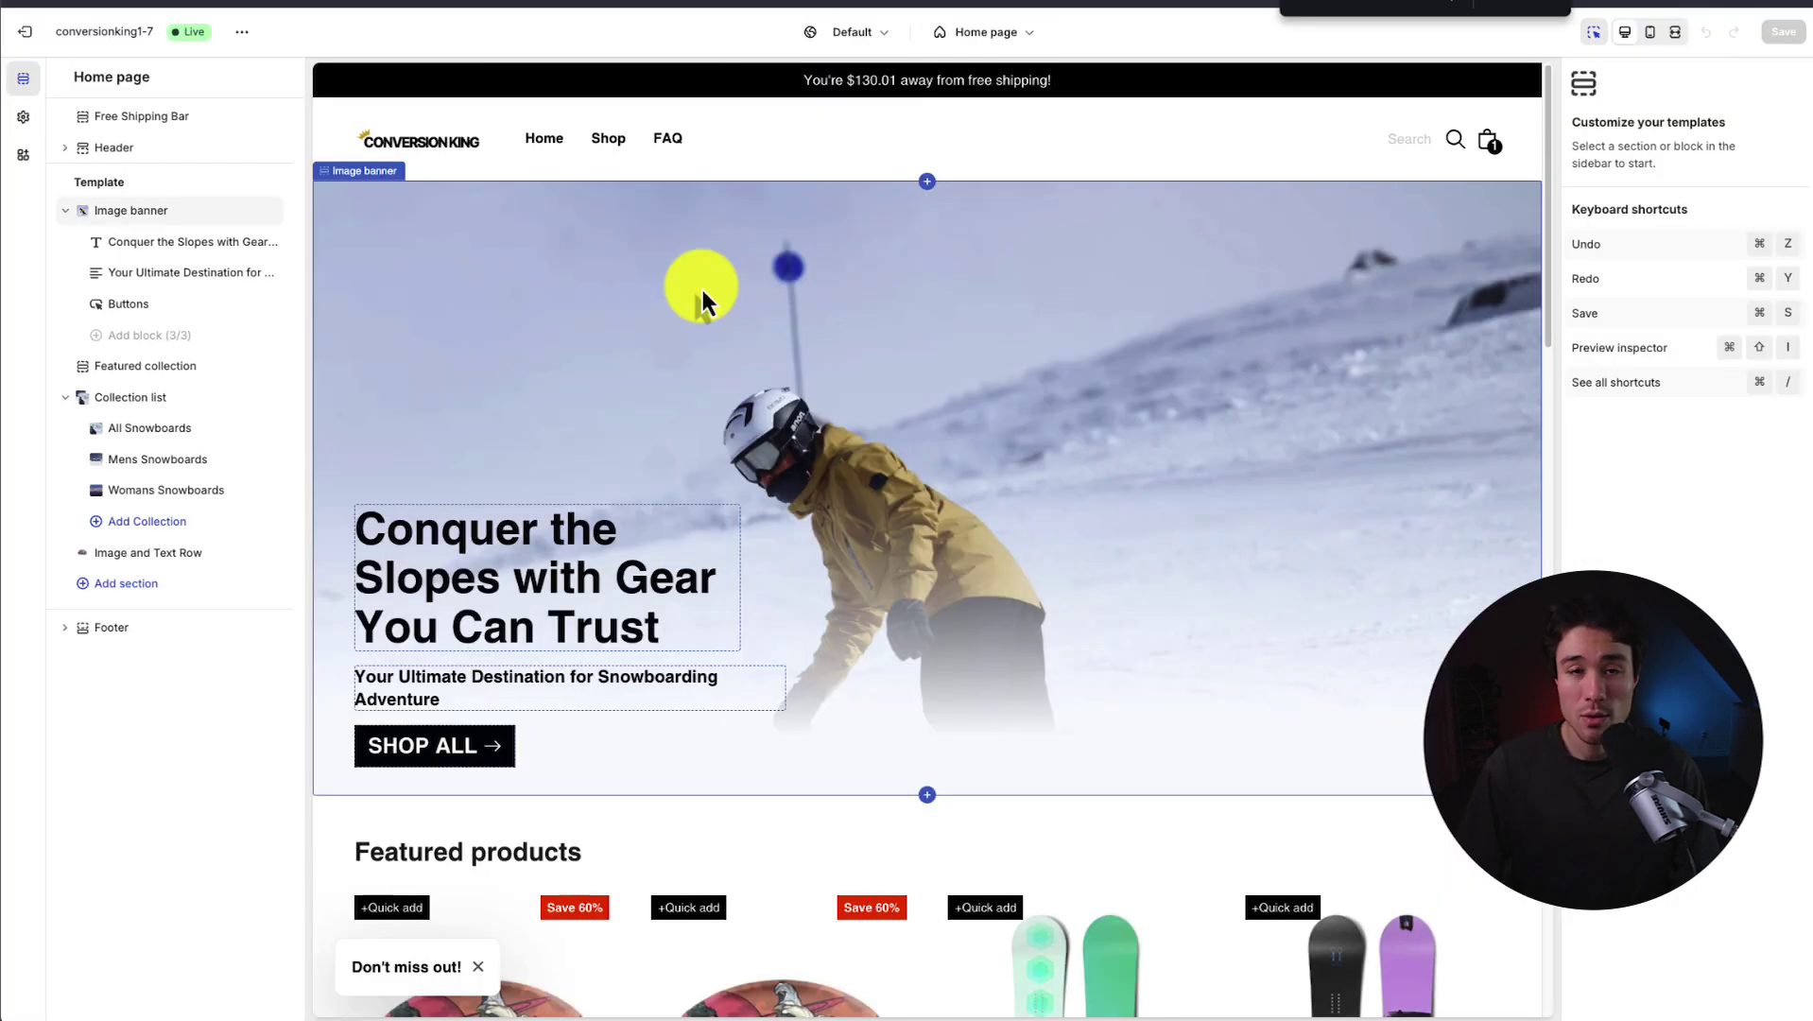
{"action": "left_click", "coordinate": [703, 290]}
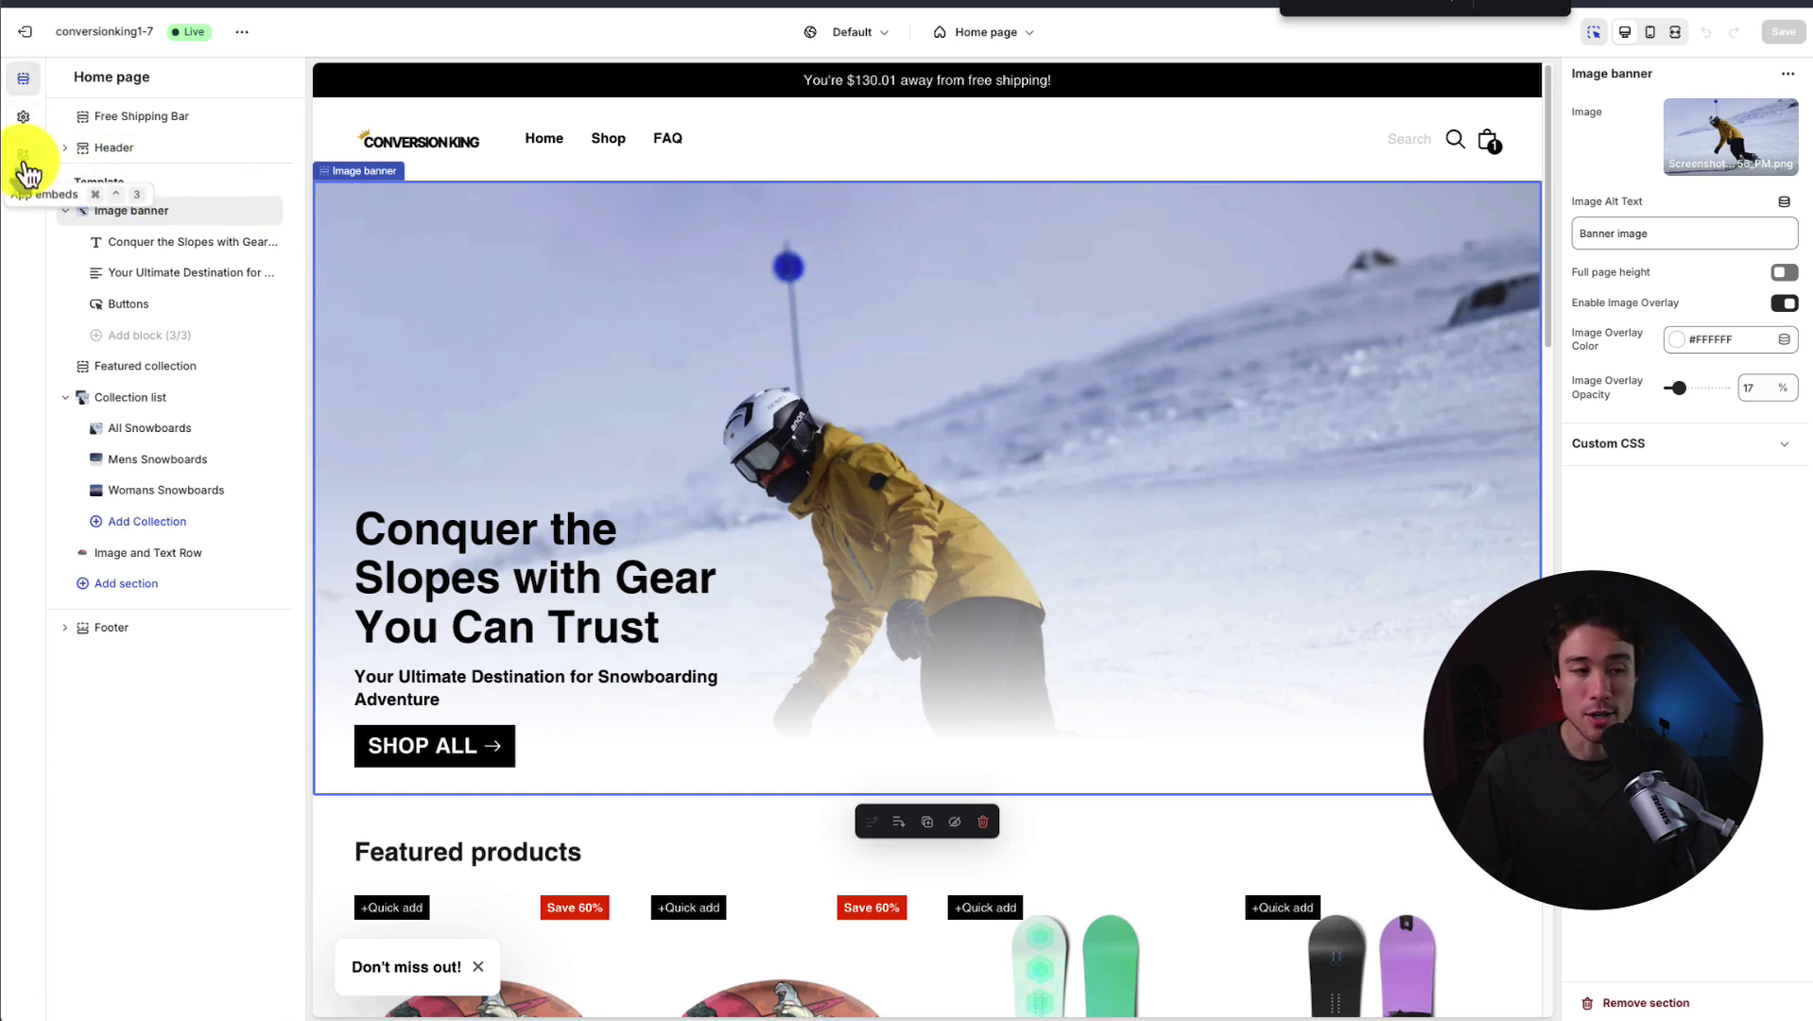
Step: Search app embeds for 'forms' and switch the Forms embed on, adding the 'Don't miss out!' teaser
{"action": "left_click", "coordinate": [23, 160]}
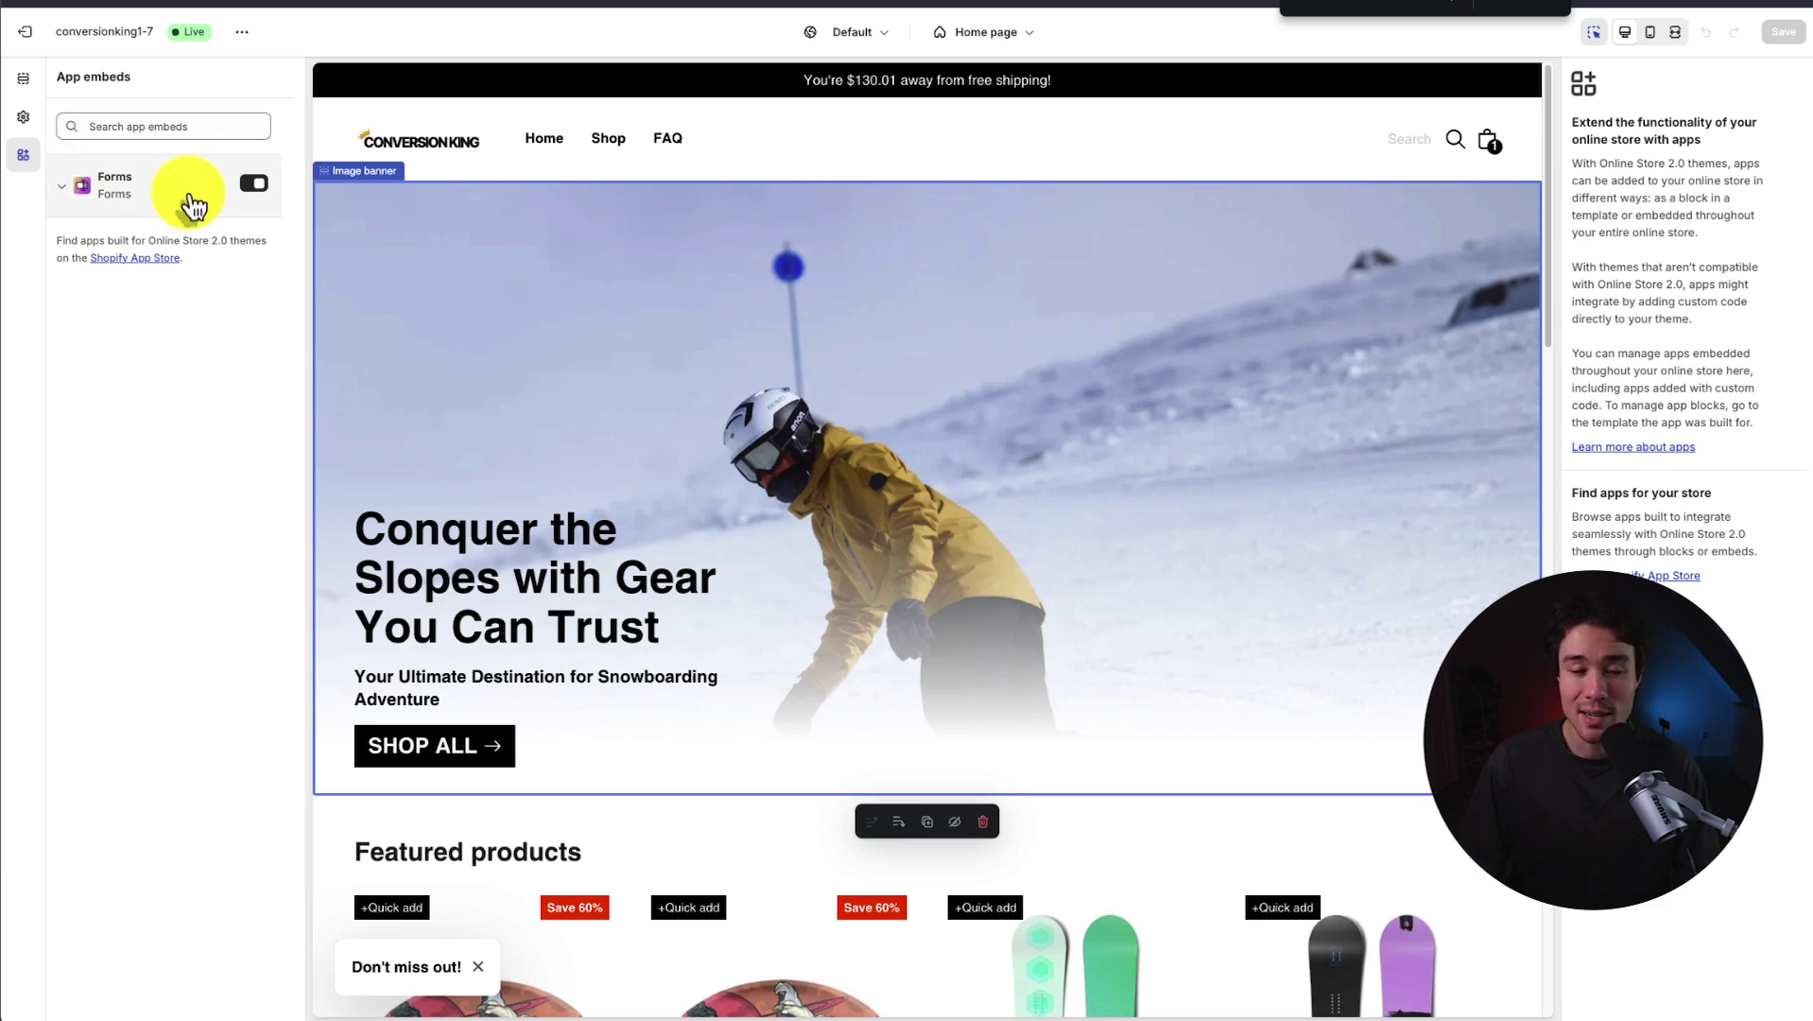
{"action": "left_click", "coordinate": [254, 183]}
{"action": "left_click", "coordinate": [99, 126]}
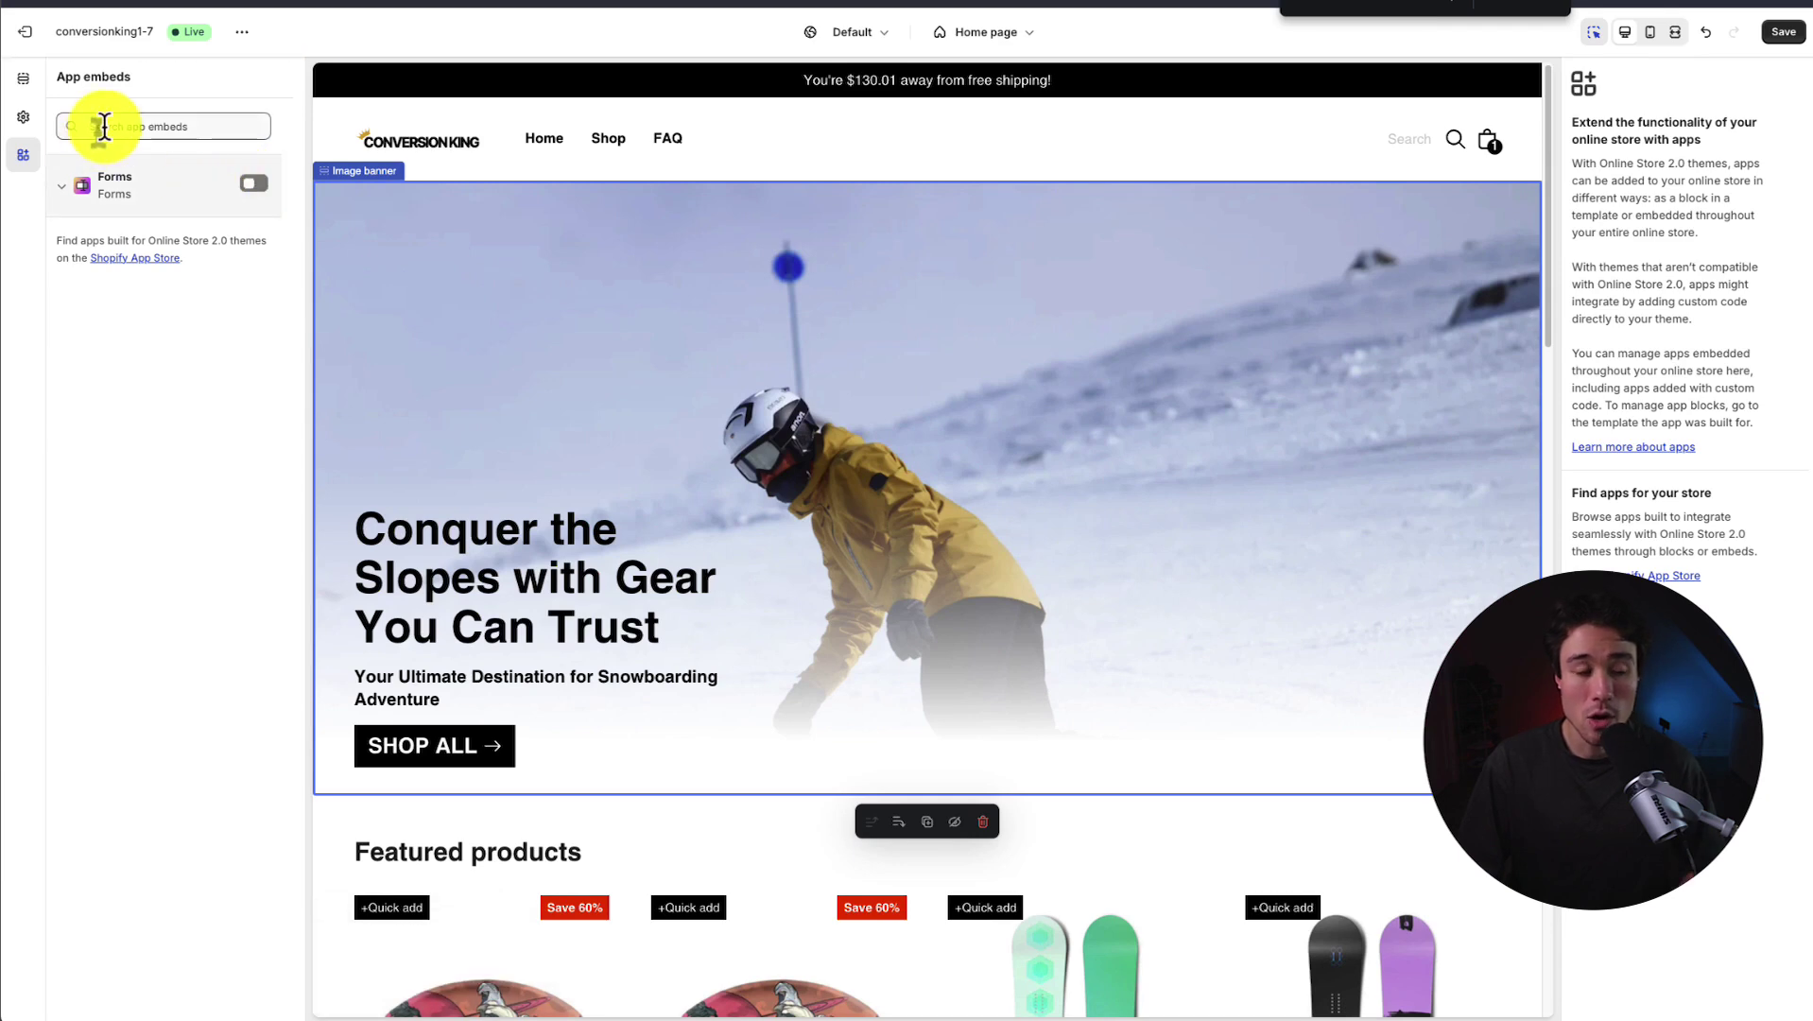
{"action": "type", "text": "forms"}
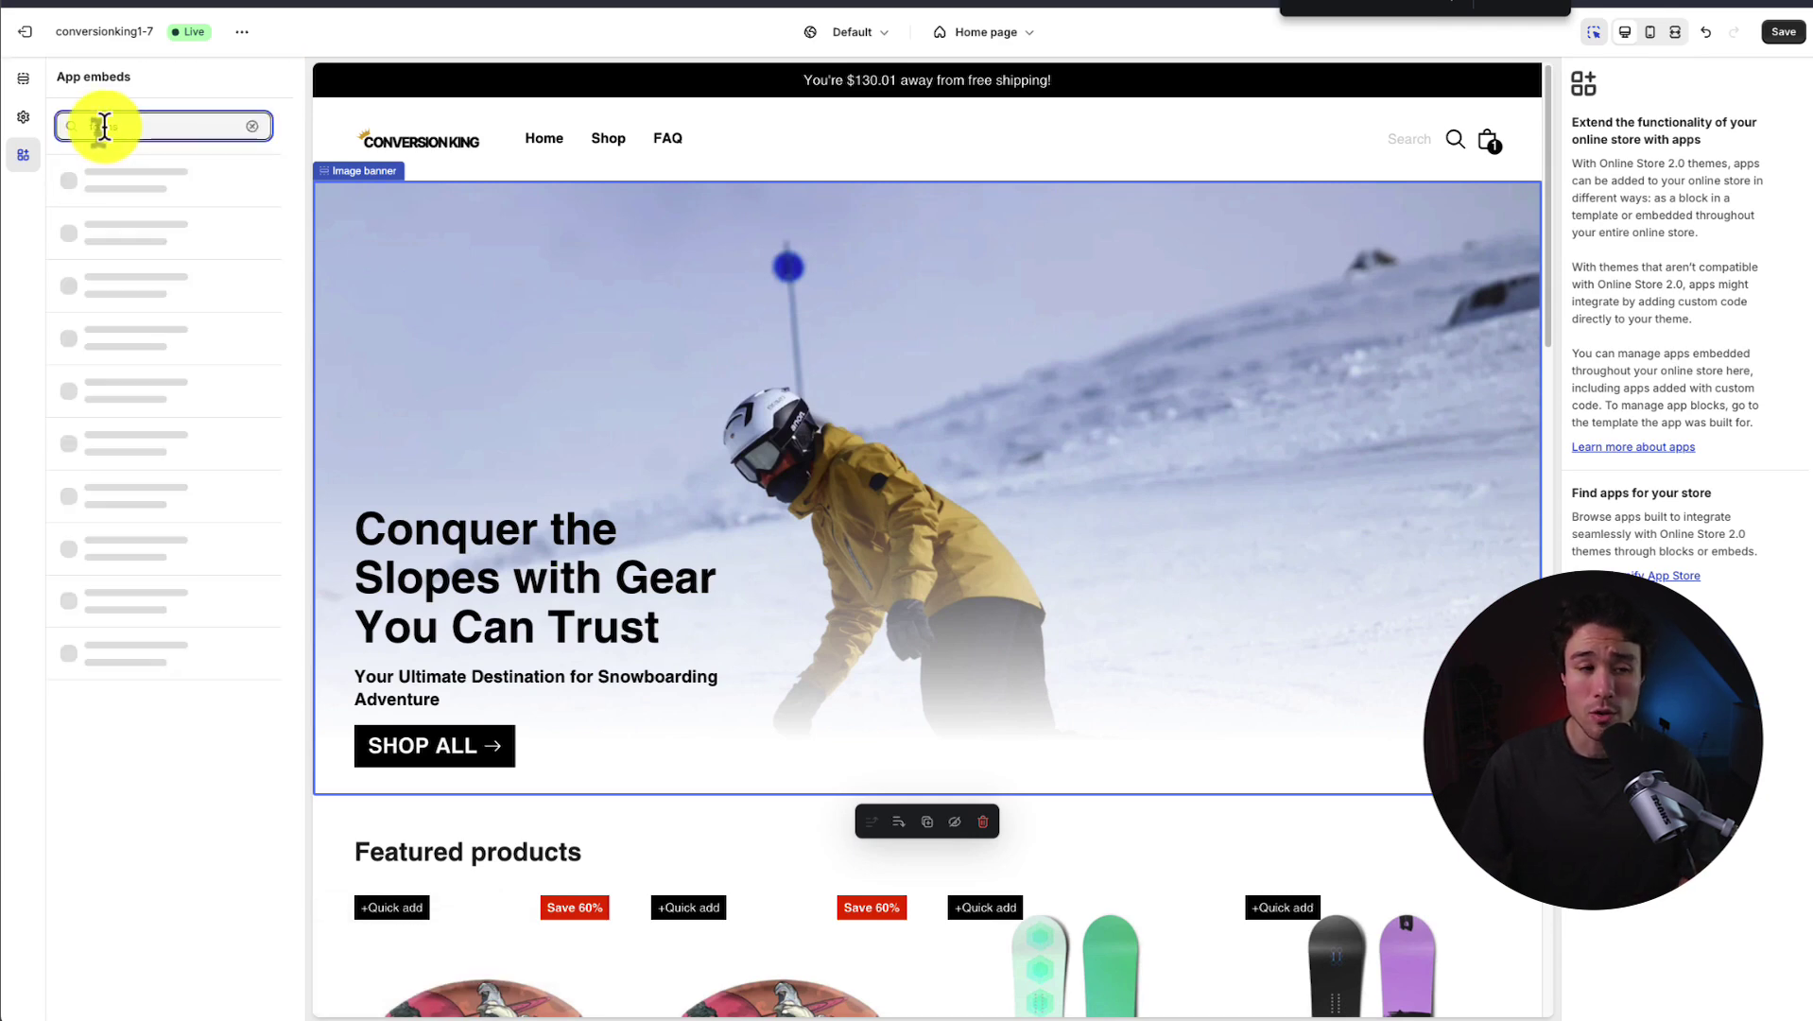
{"action": "left_click", "coordinate": [118, 185]}
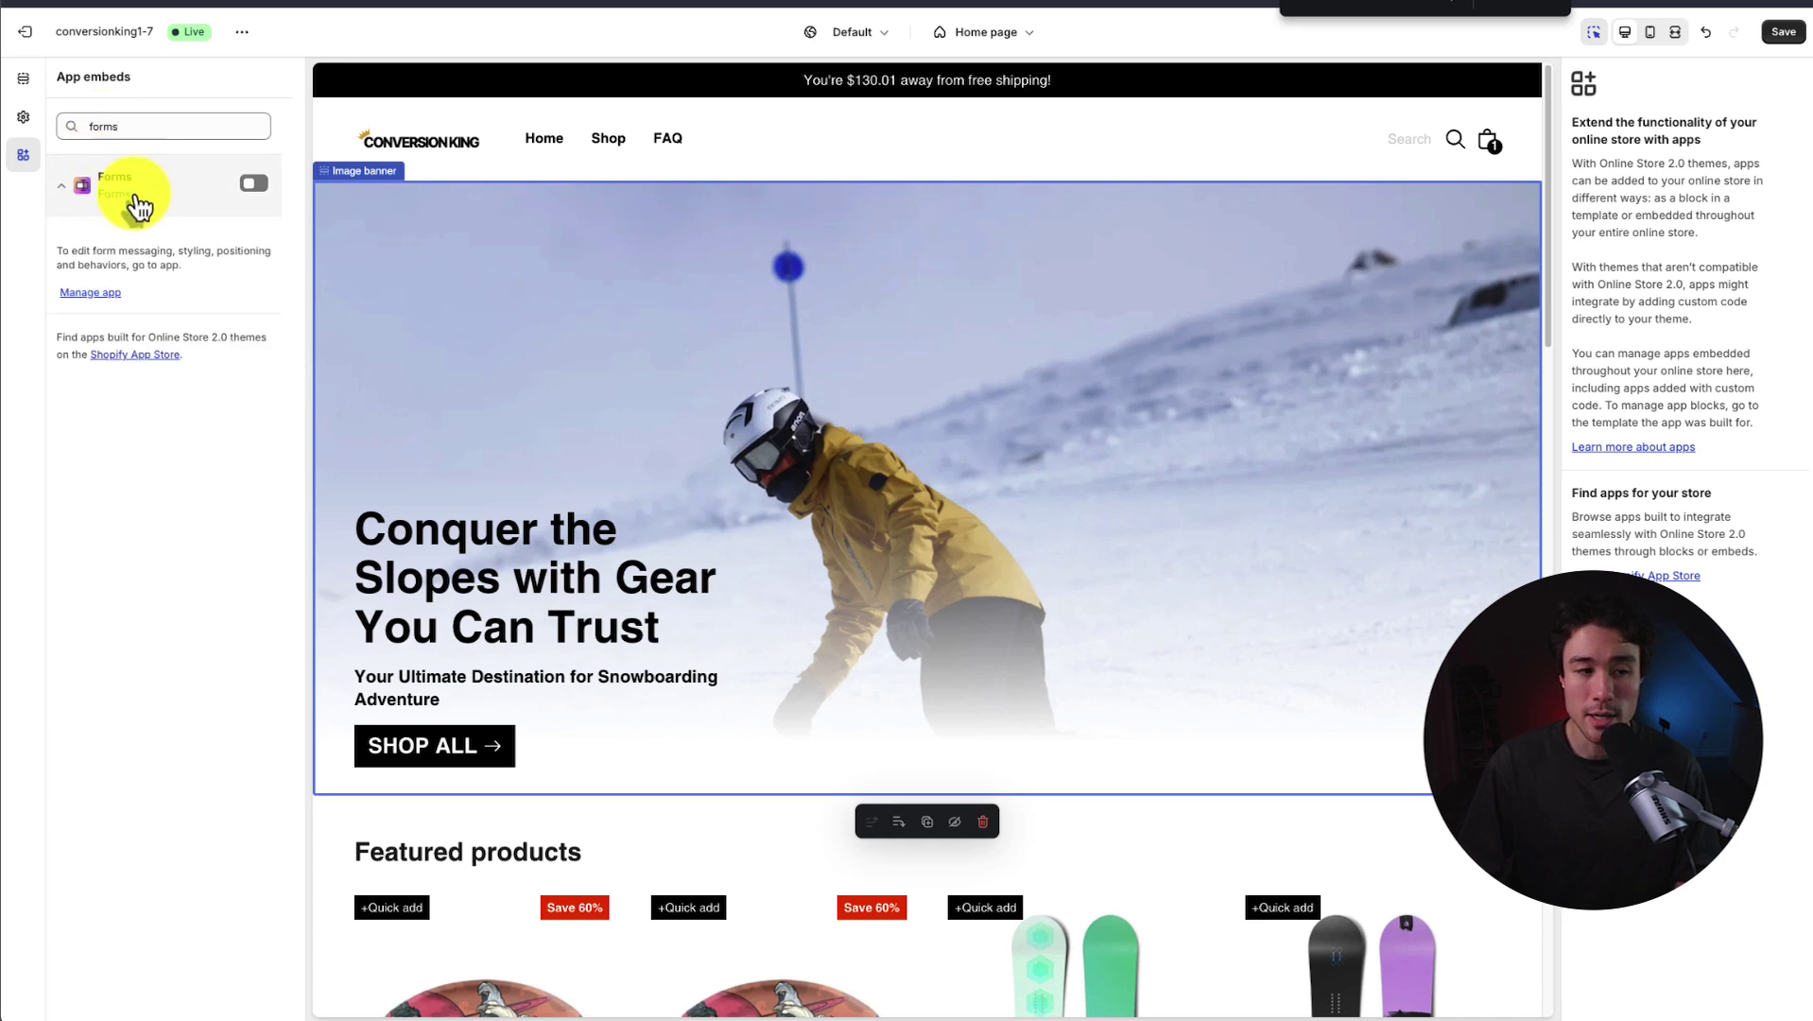
{"action": "left_click", "coordinate": [253, 186]}
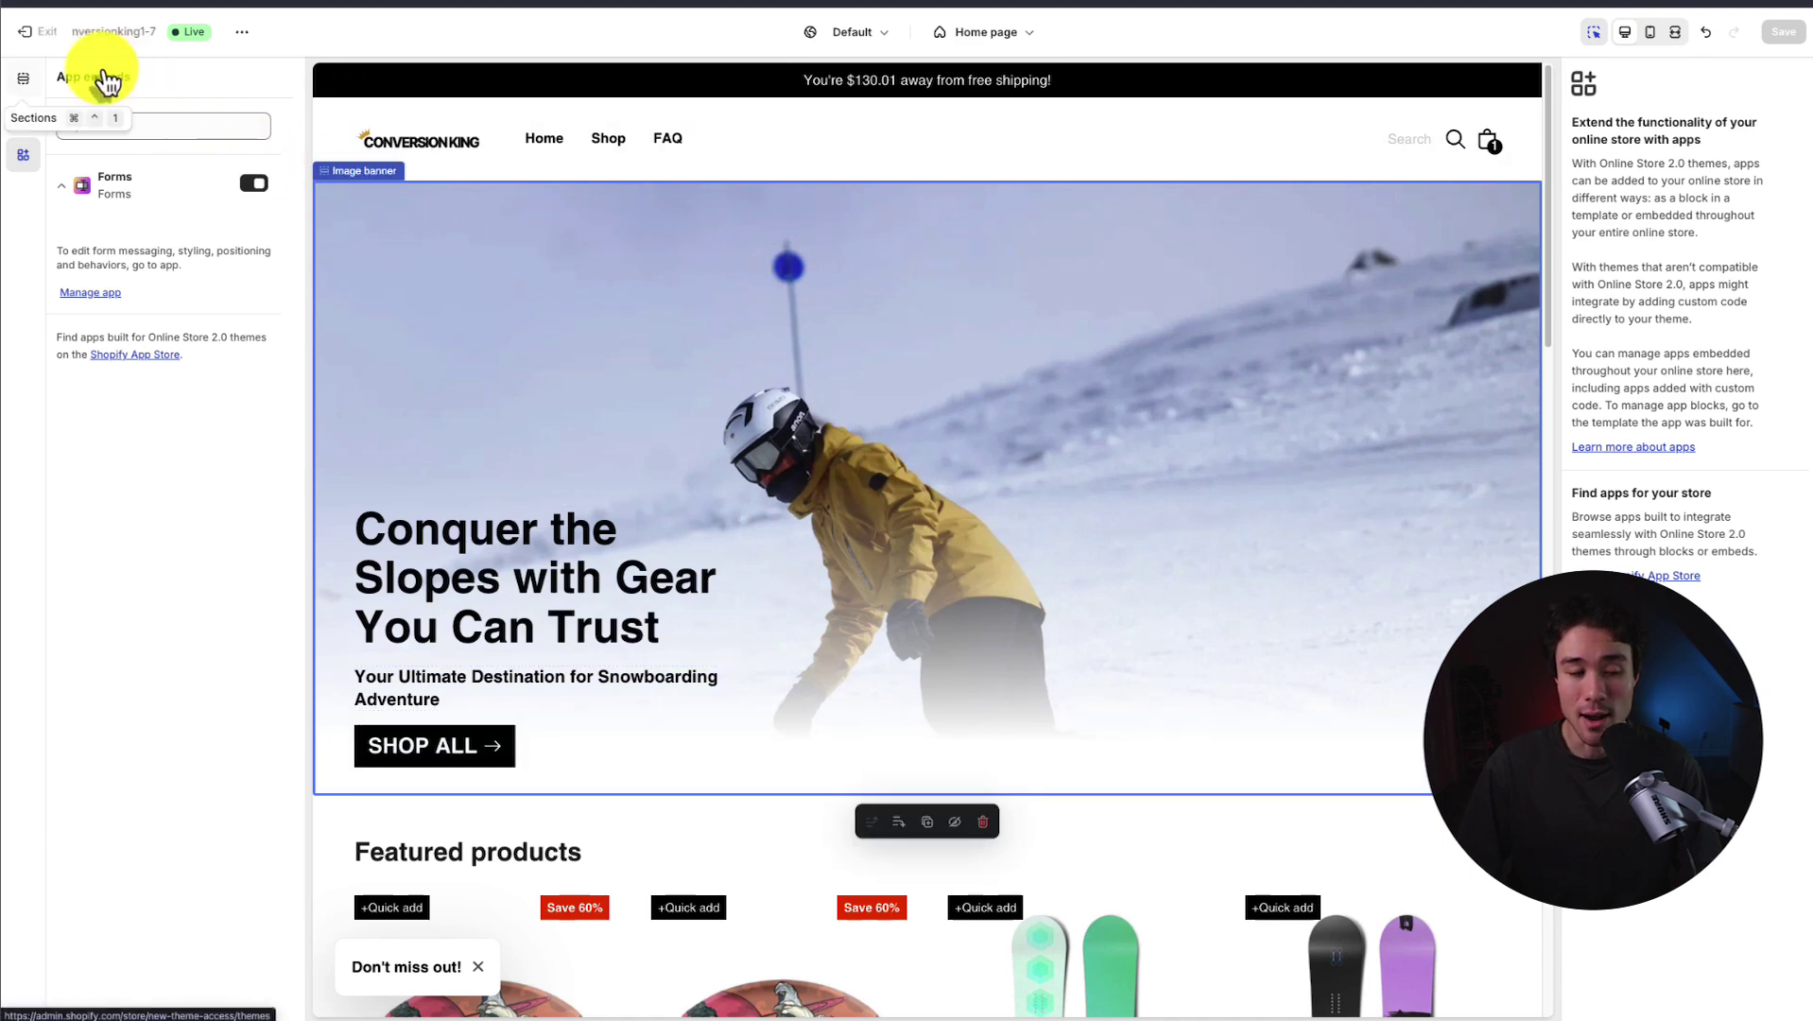
Step: Leave the theme editor and open Form 1 in the Forms app
{"action": "left_click", "coordinate": [31, 32]}
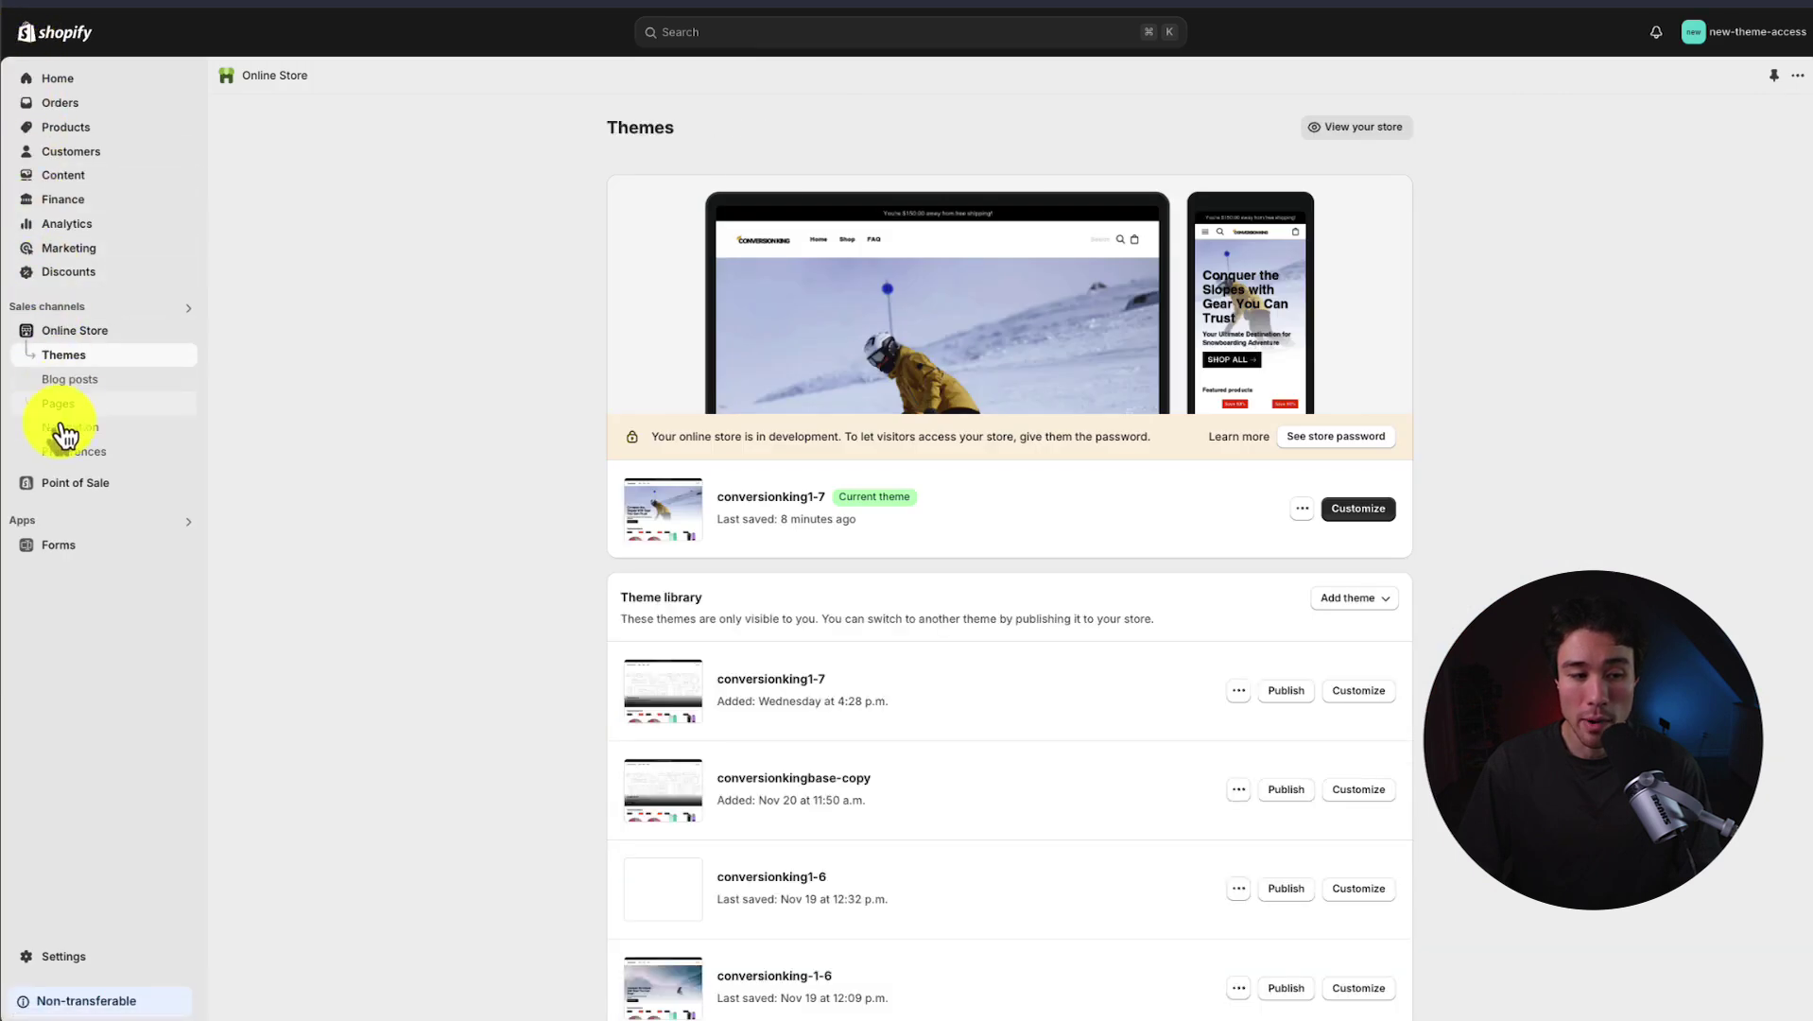
{"action": "left_click", "coordinate": [72, 549]}
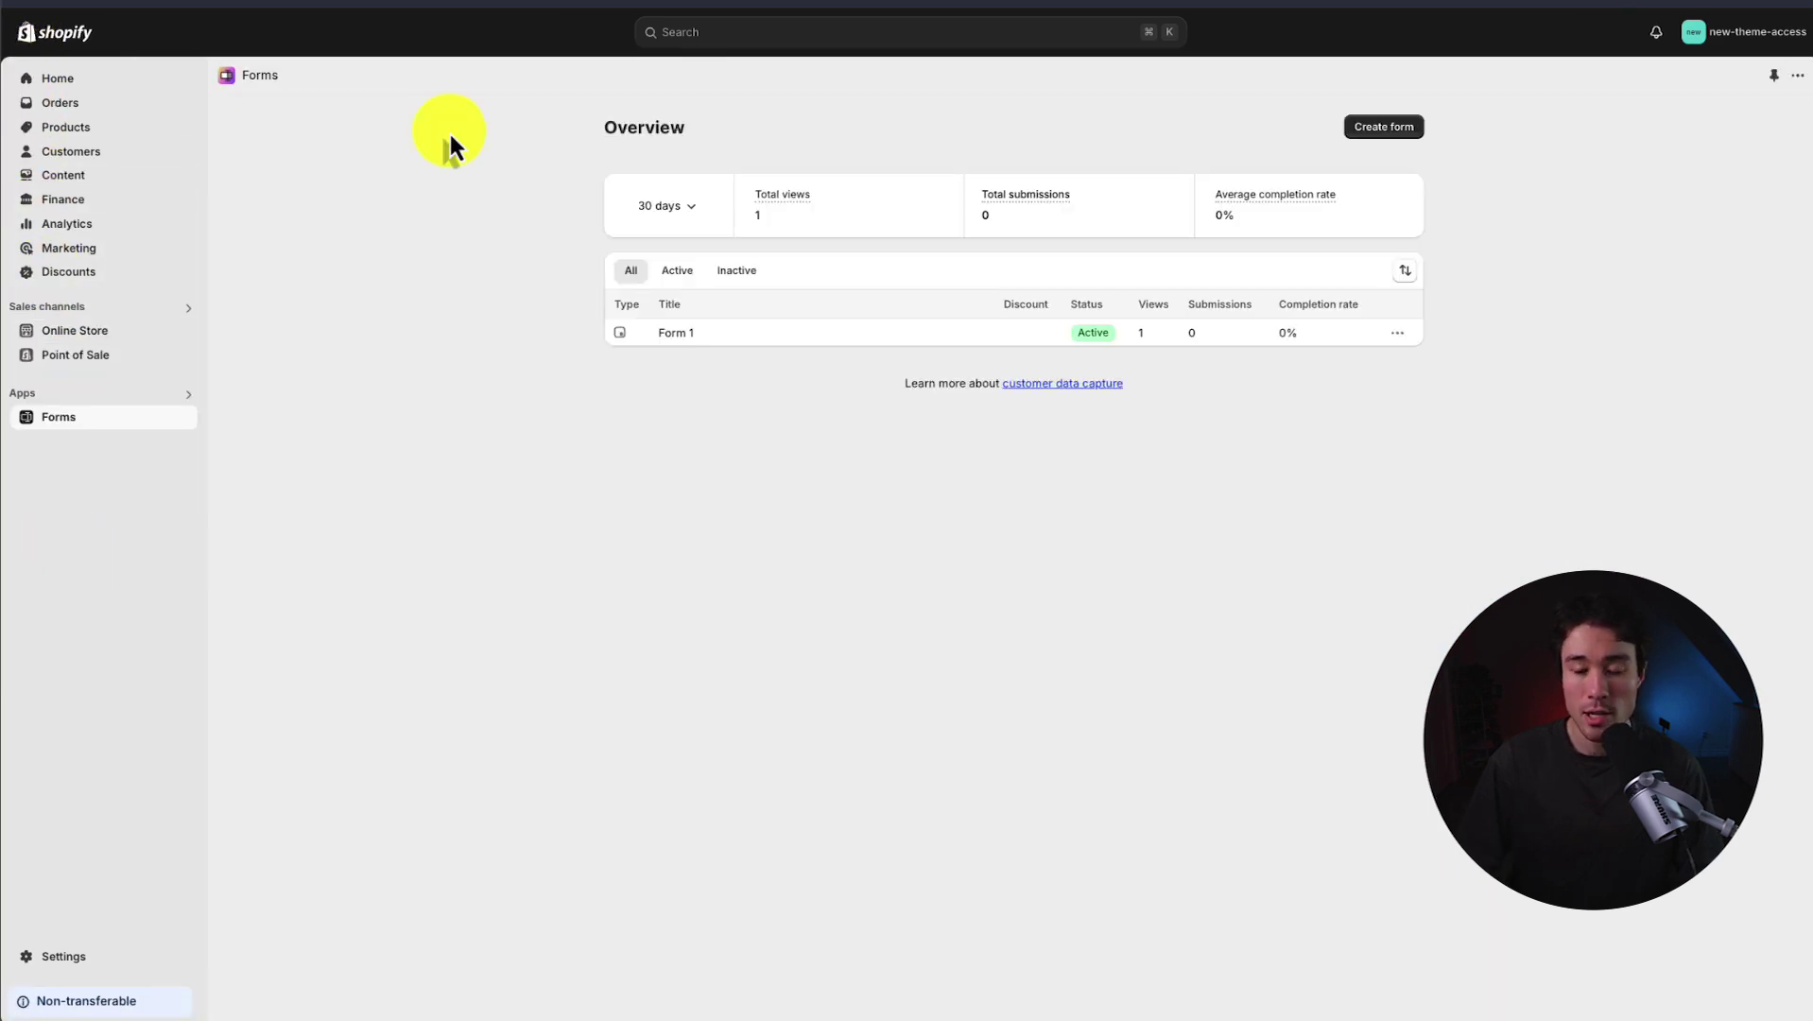
{"action": "left_click", "coordinate": [700, 350]}
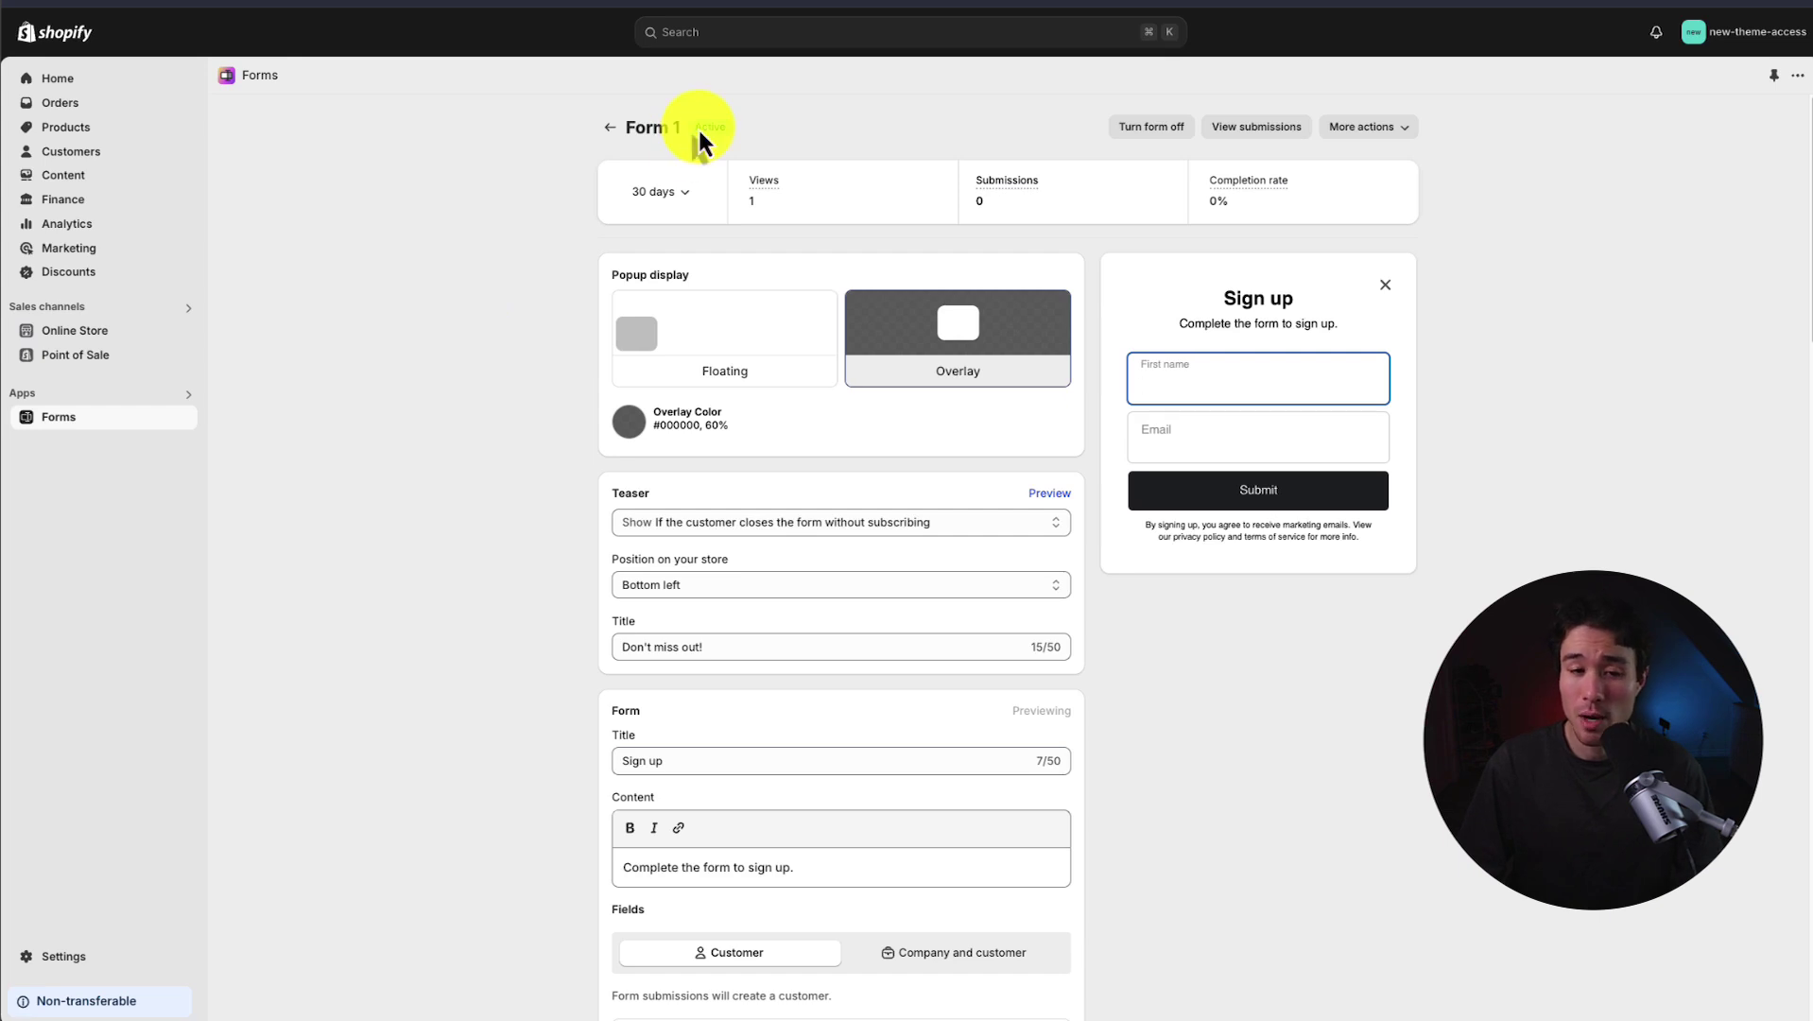
Step: Turn Form 1 off, then reopen it and turn it back on so it shows Active
{"action": "left_click", "coordinate": [1133, 129]}
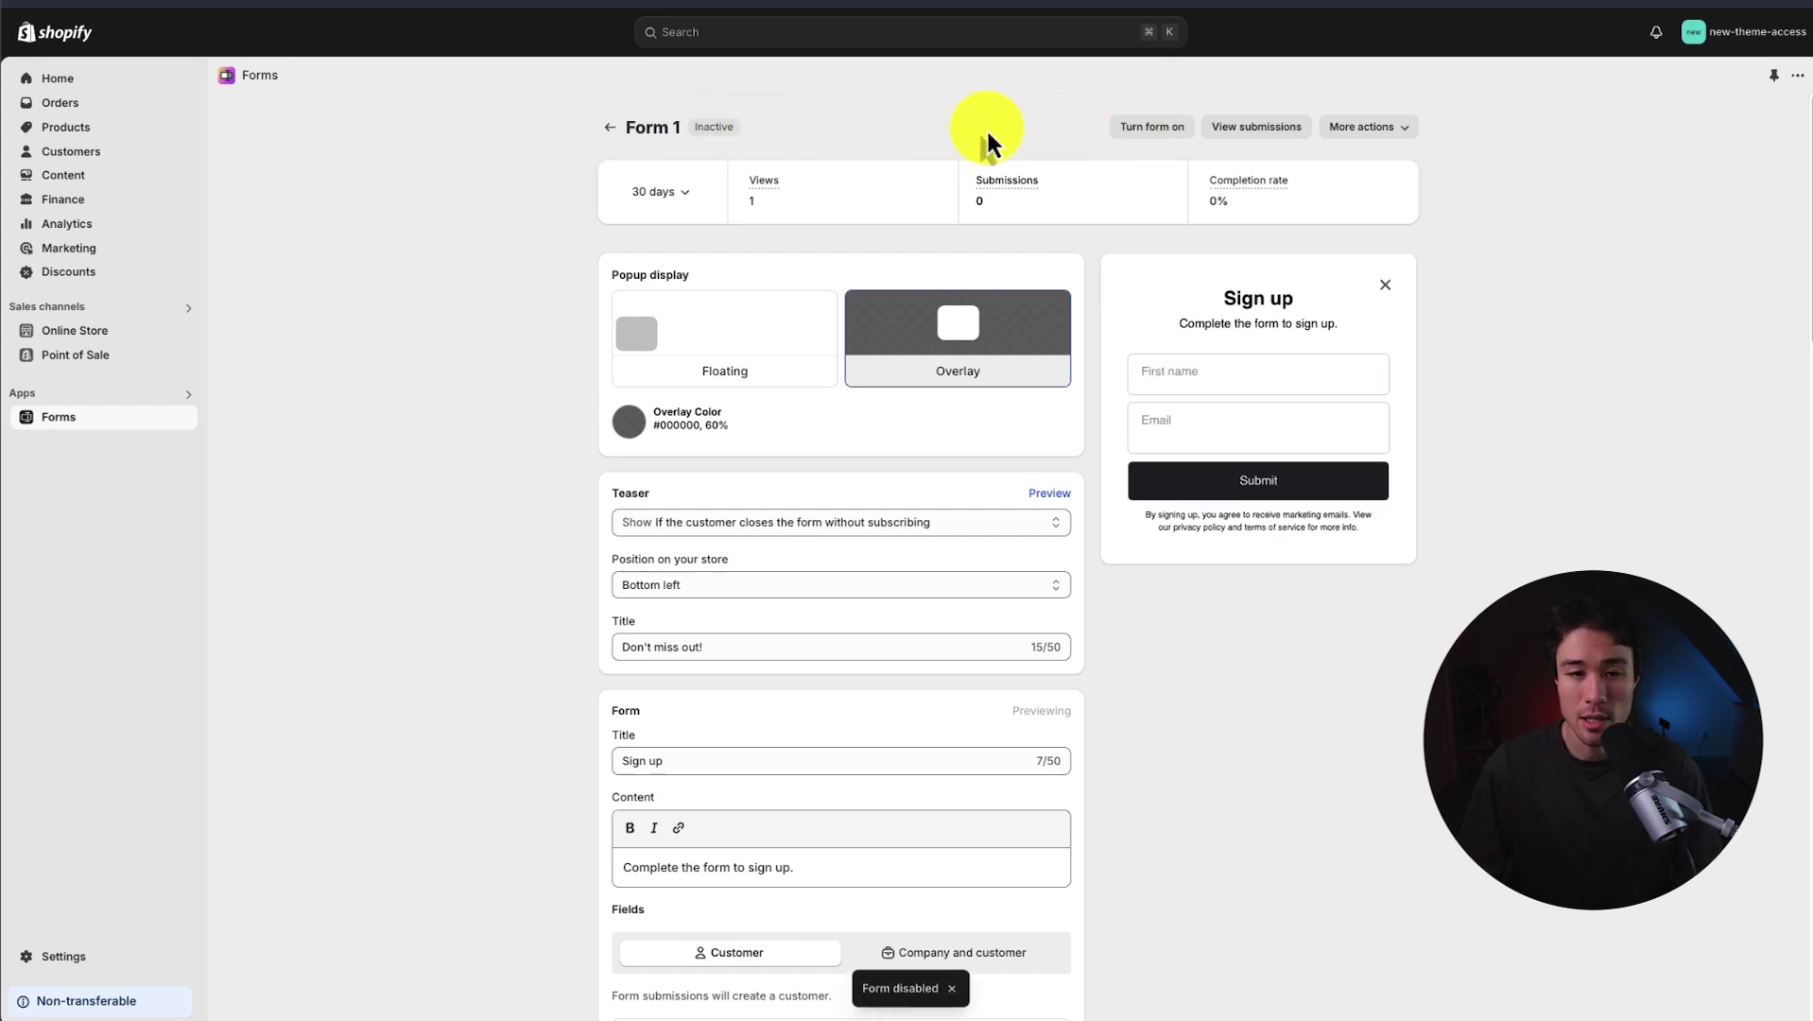
{"action": "left_click", "coordinate": [610, 128]}
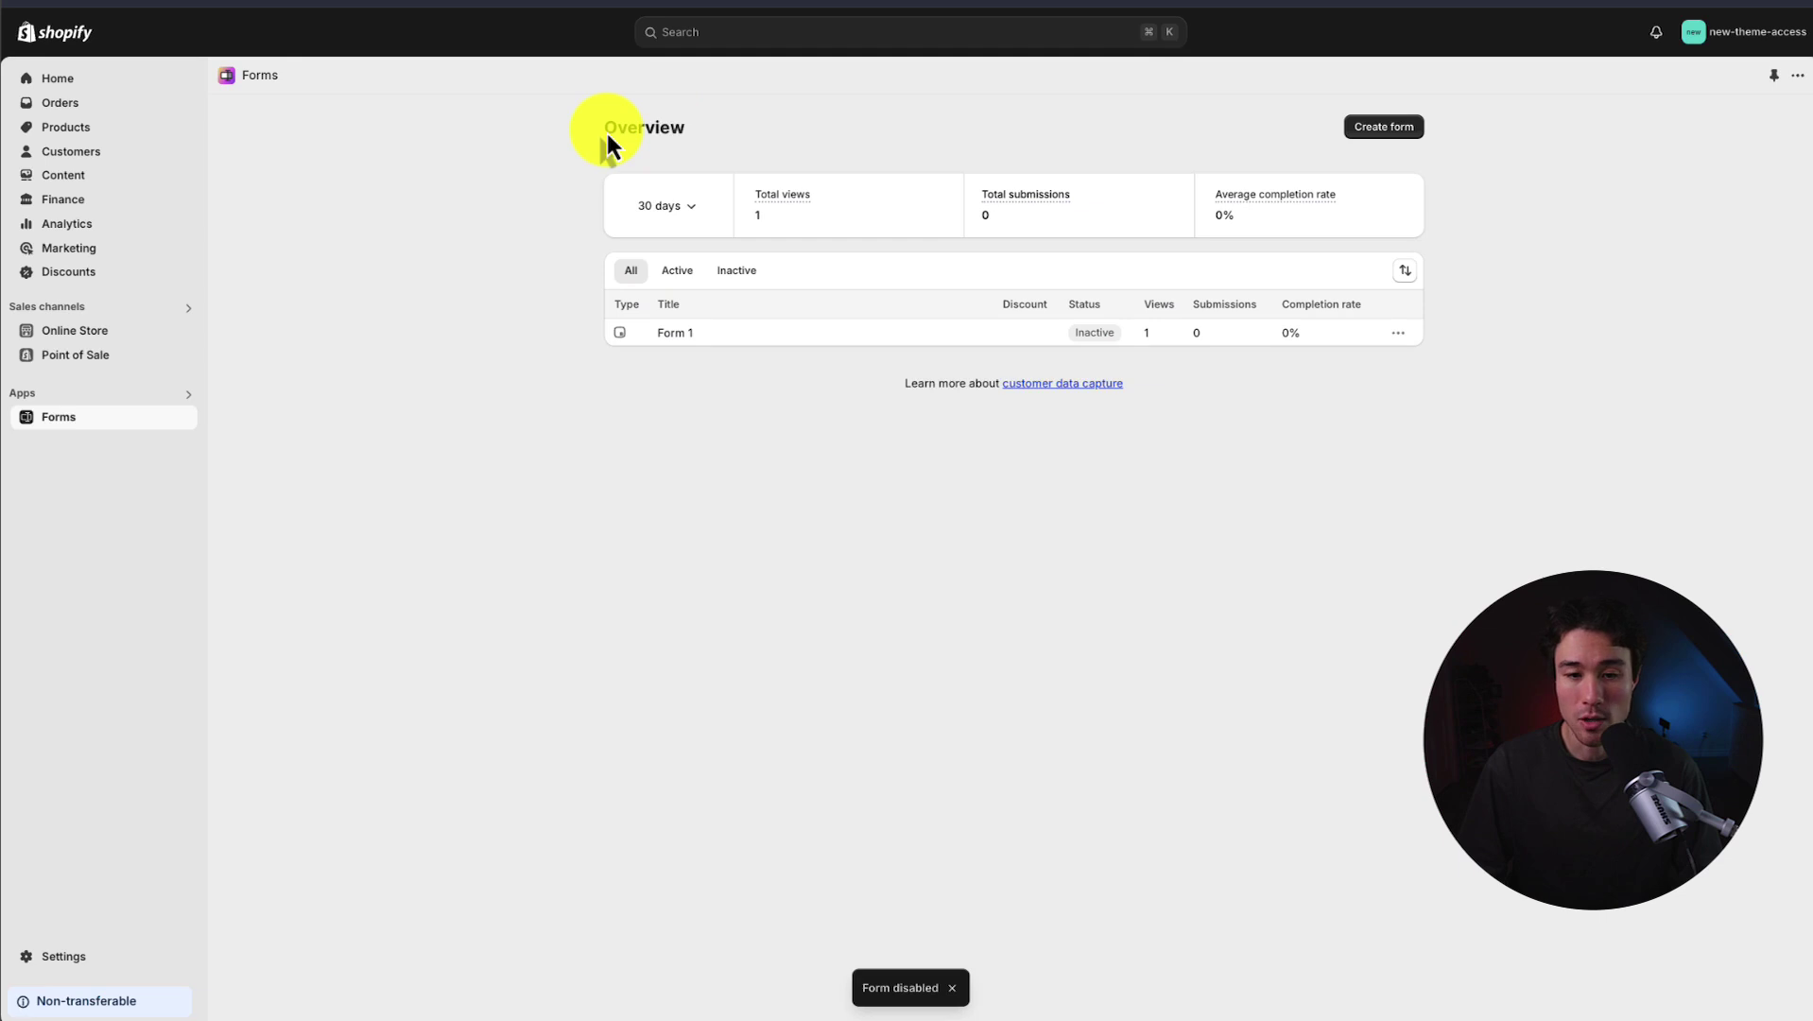
{"action": "left_click", "coordinate": [758, 333]}
{"action": "left_click", "coordinate": [1154, 133]}
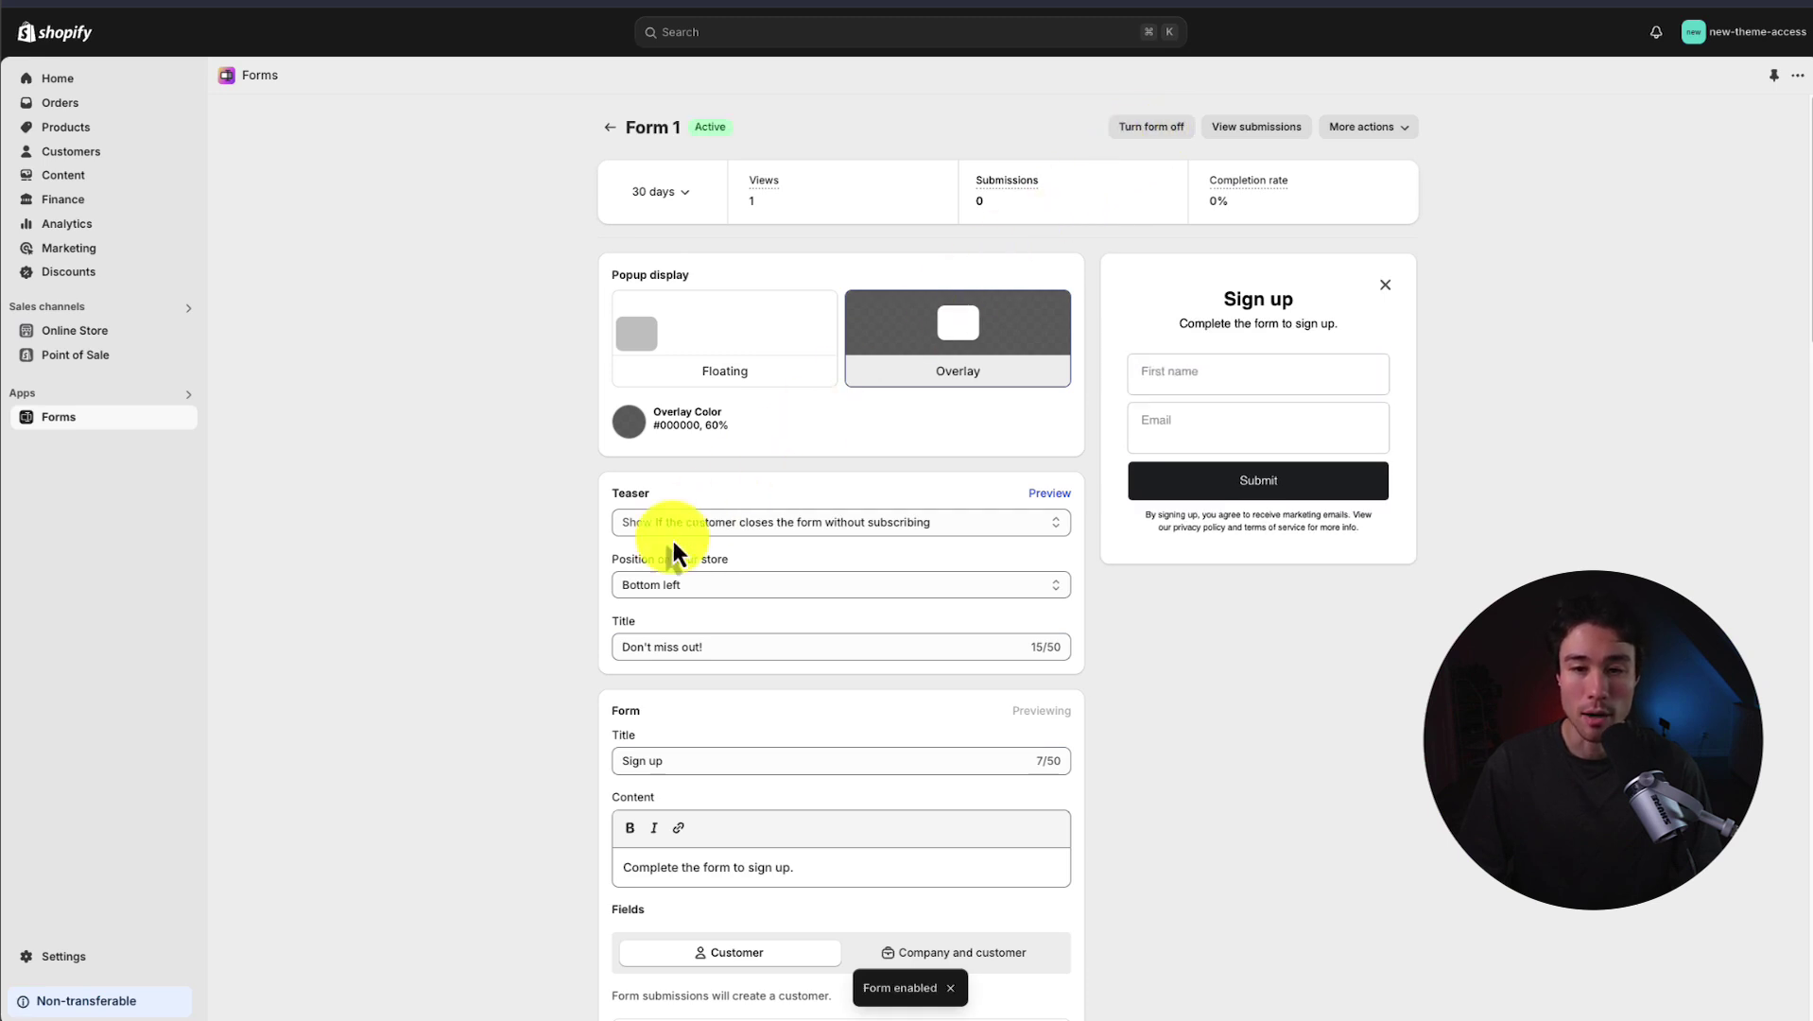
Step: Scroll to the Behavior card and try Desktop and Mobile targets before returning to All devices
{"action": "left_click_drag", "start_coordinate": [1808, 152], "coordinate": [1776, 679]}
{"action": "scroll", "coordinate": [627, 284], "scroll_direction": "down", "scroll_amount": 4}
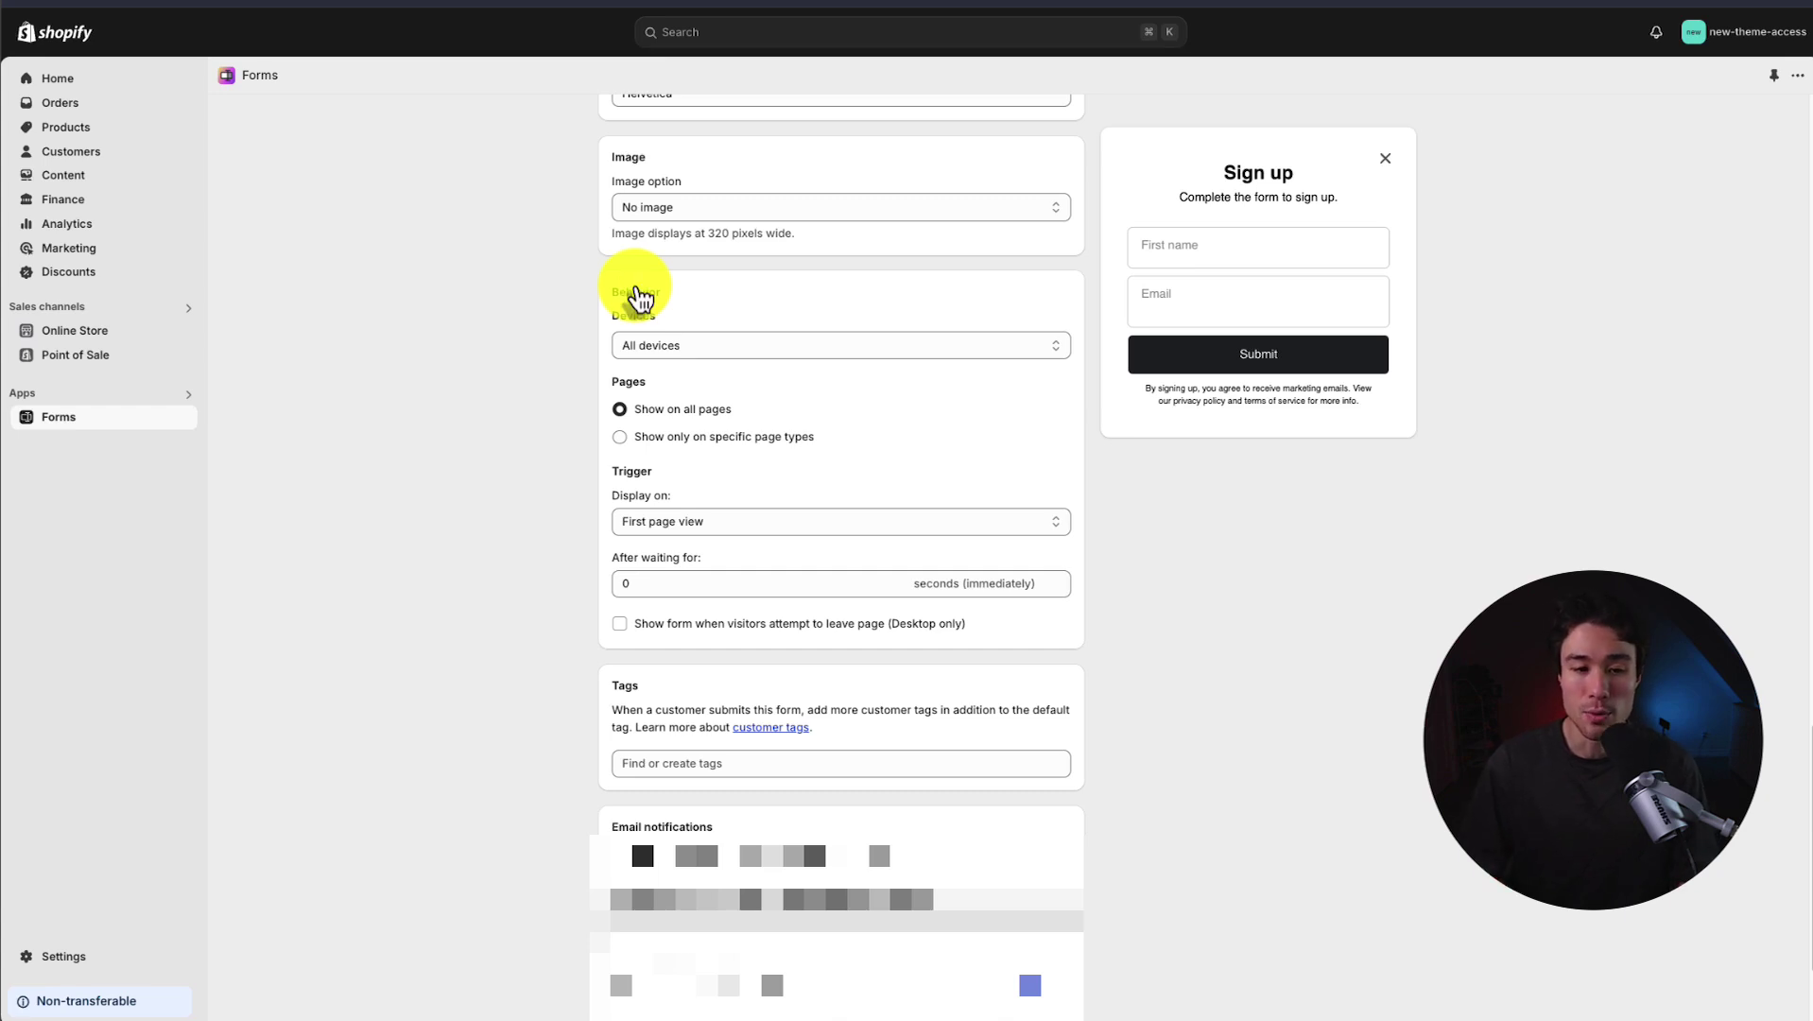
{"action": "left_click", "coordinate": [638, 345]}
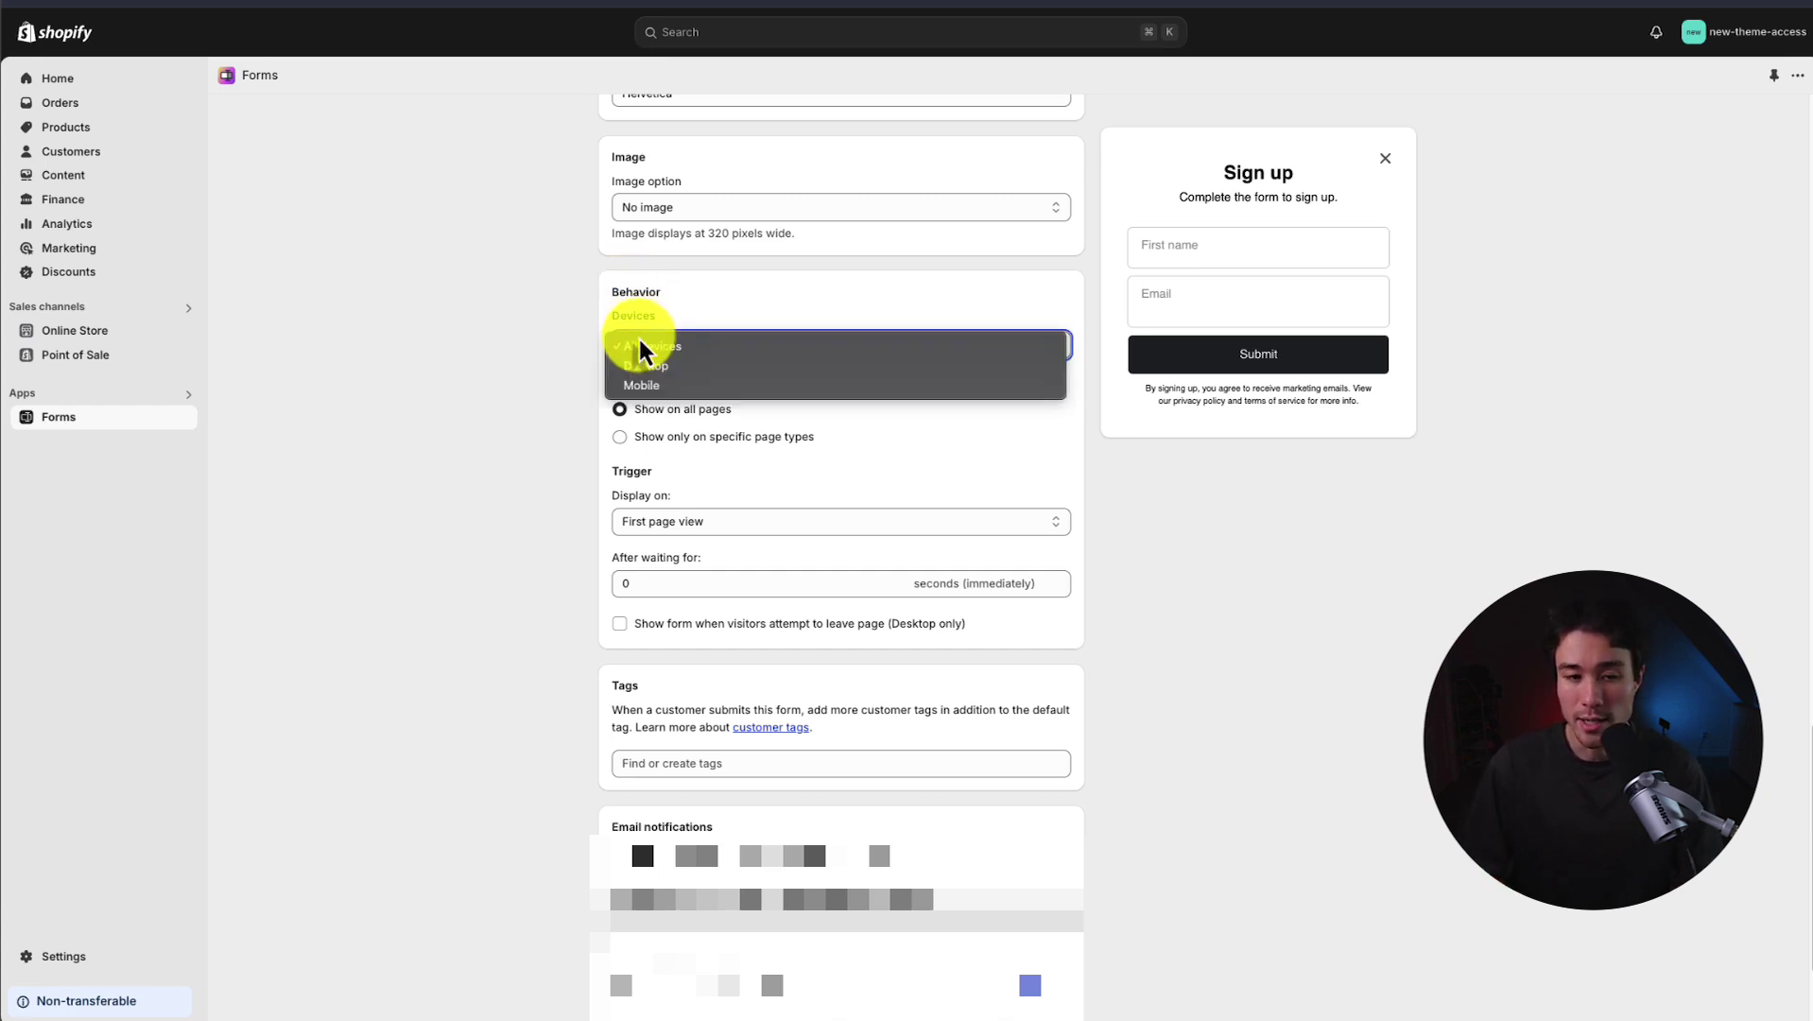
{"action": "left_click", "coordinate": [646, 366]}
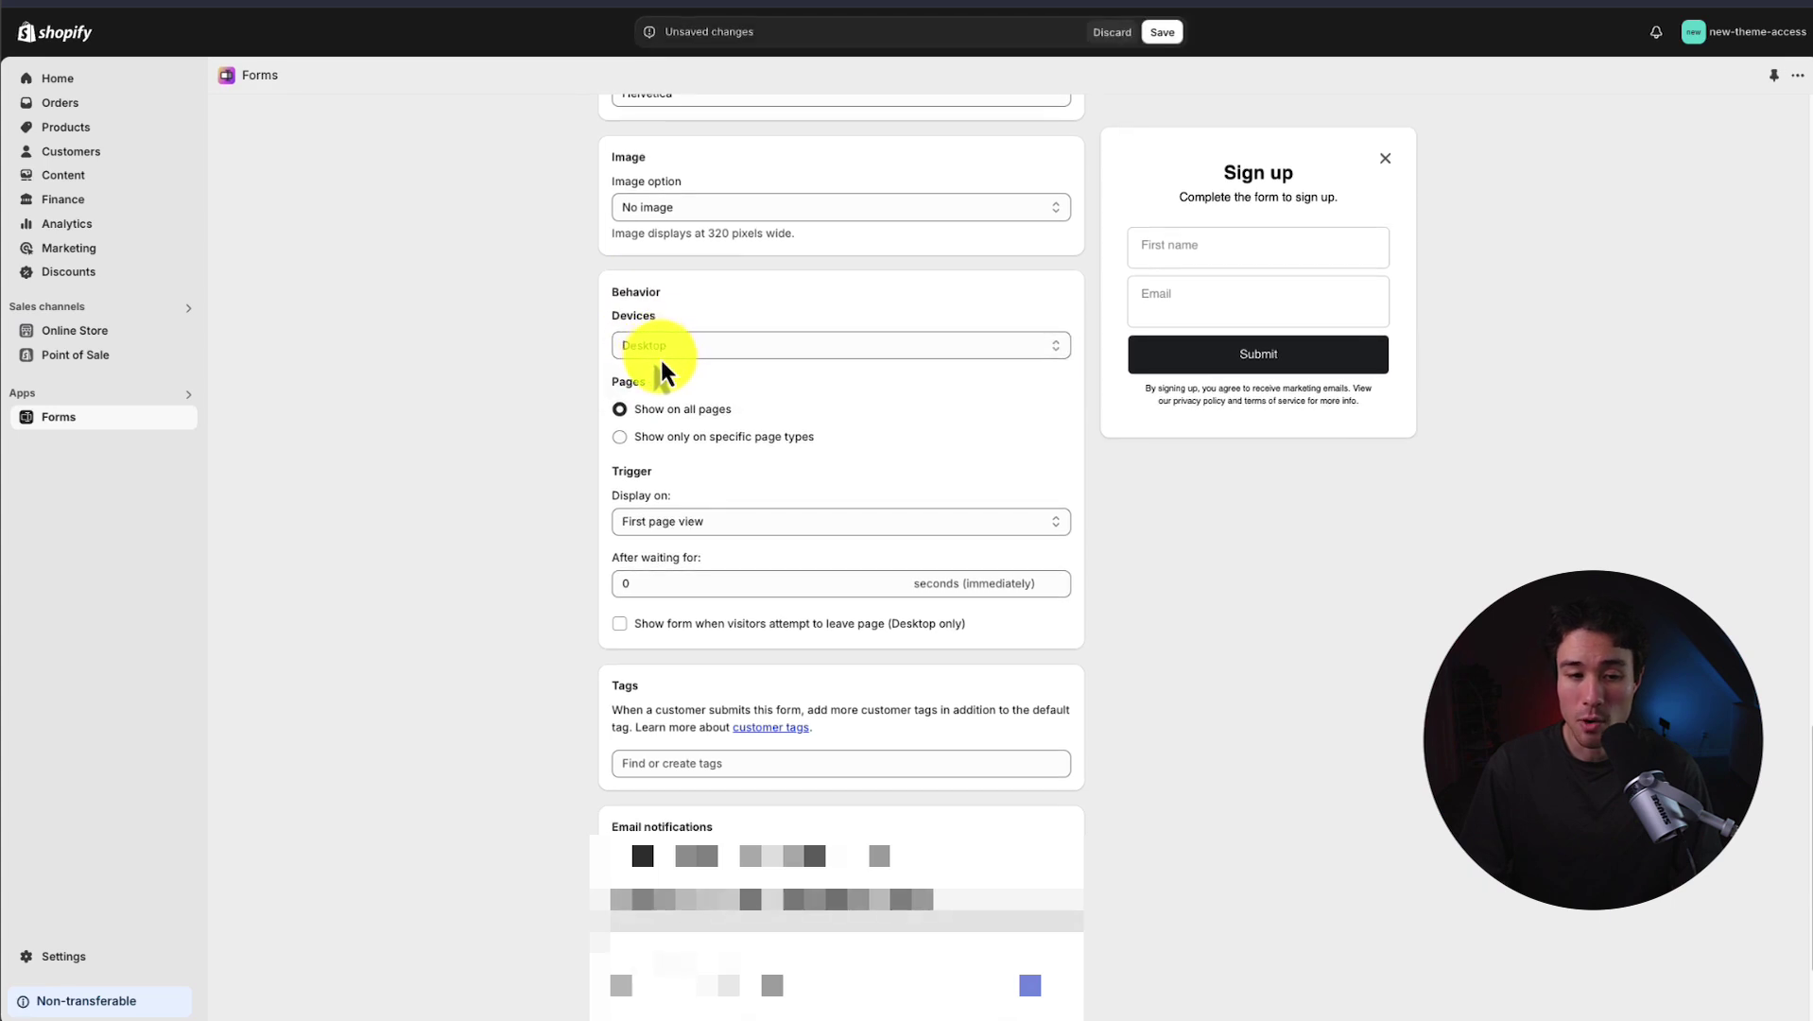
{"action": "left_click", "coordinate": [660, 352]}
{"action": "left_click", "coordinate": [664, 374]}
{"action": "key", "text": "Down"}
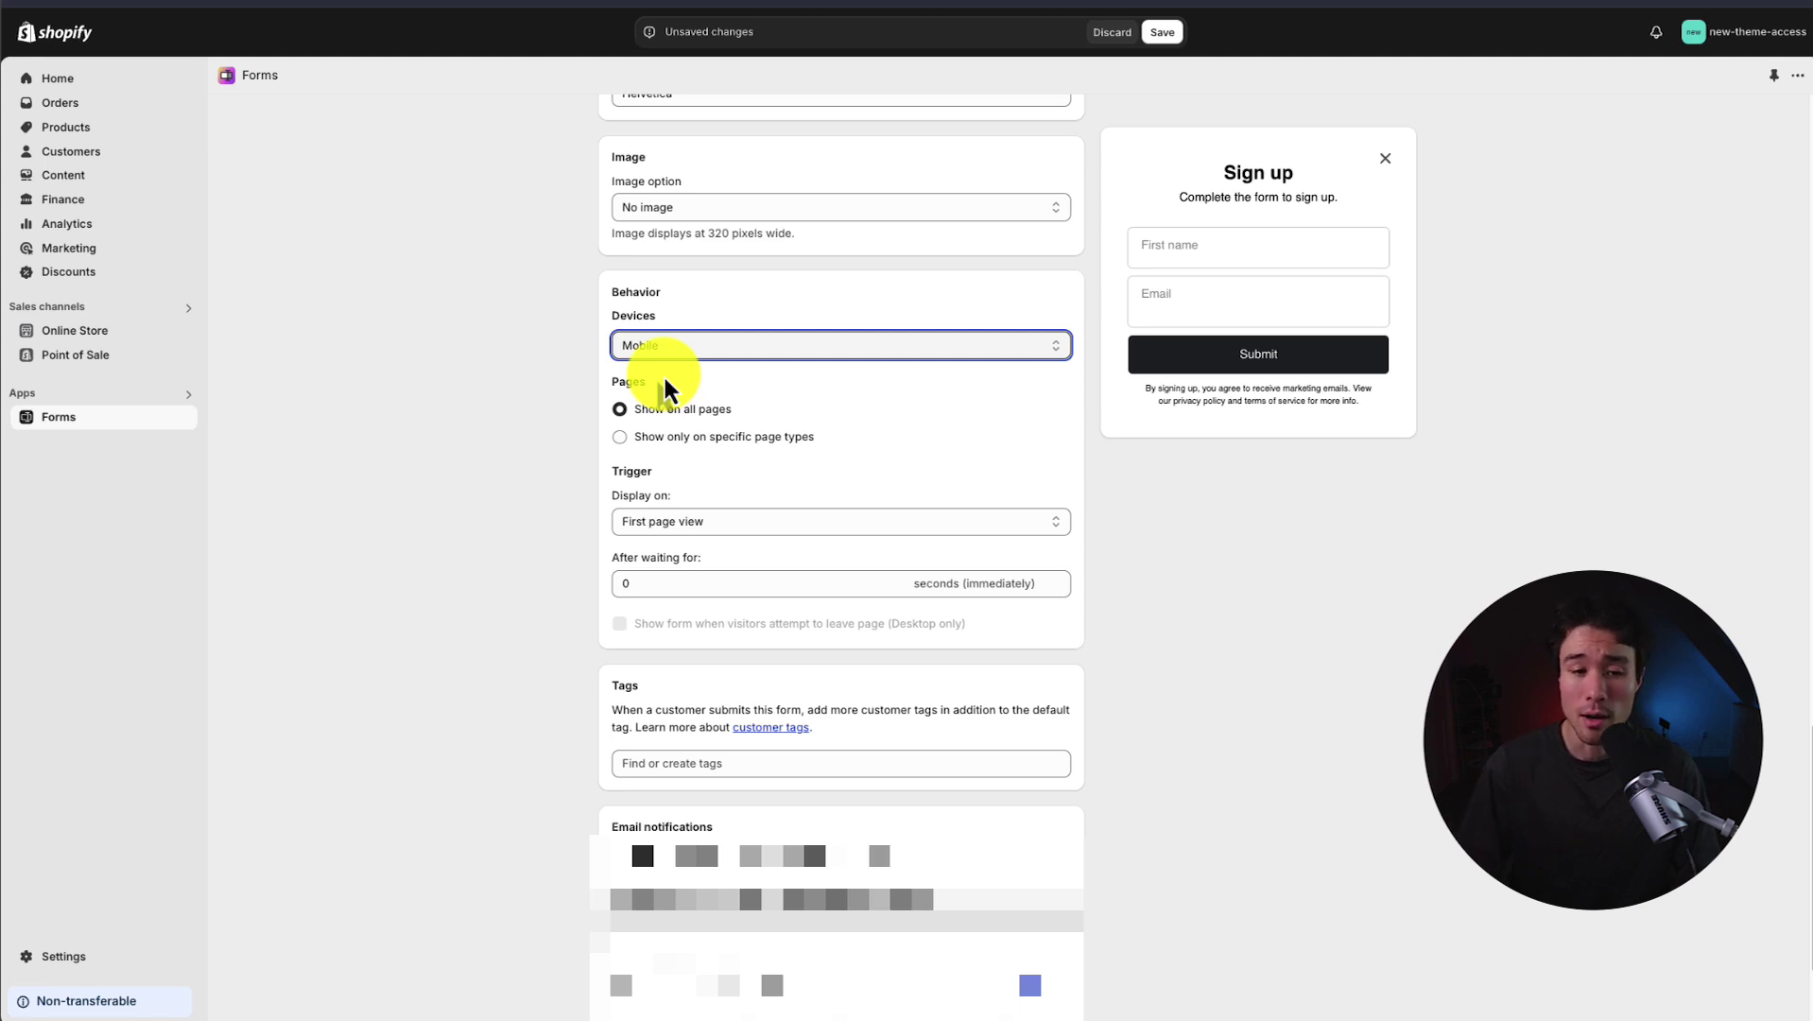
{"action": "left_click", "coordinate": [667, 355]}
{"action": "key", "text": "Up"}
{"action": "key", "text": "Up"}
{"action": "key", "text": "Return"}
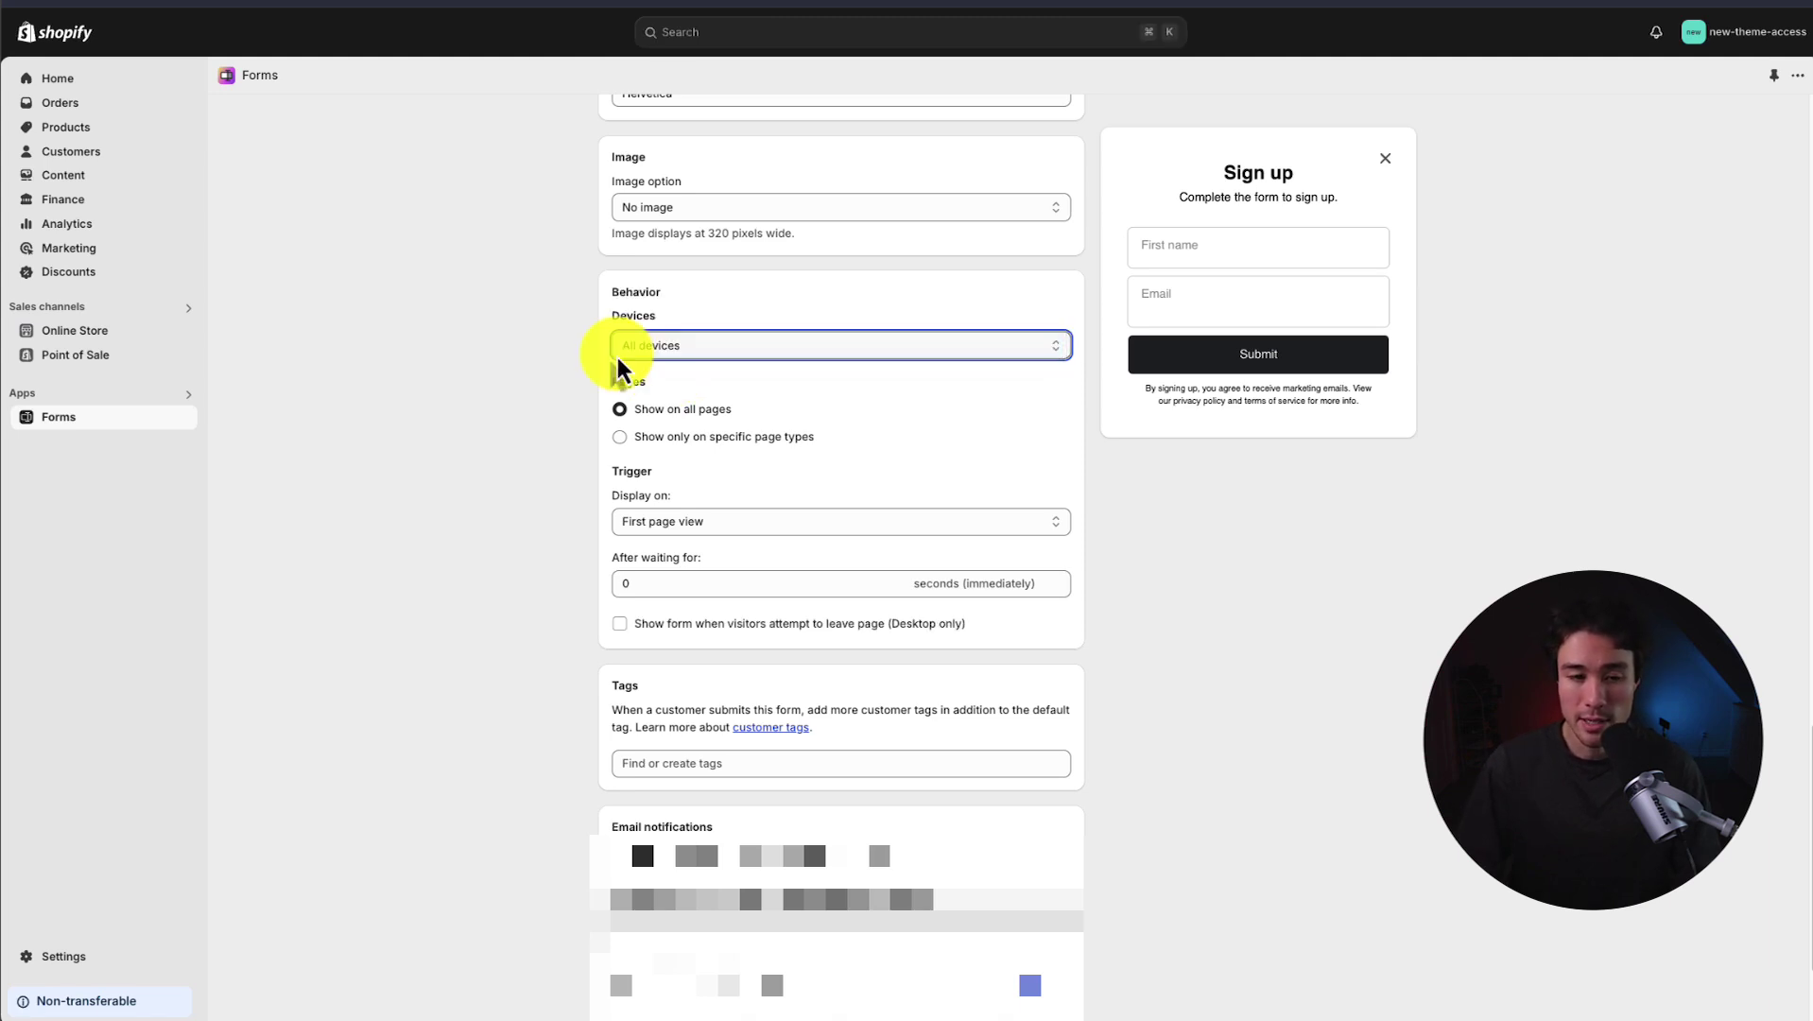
{"action": "left_click", "coordinate": [599, 399]}
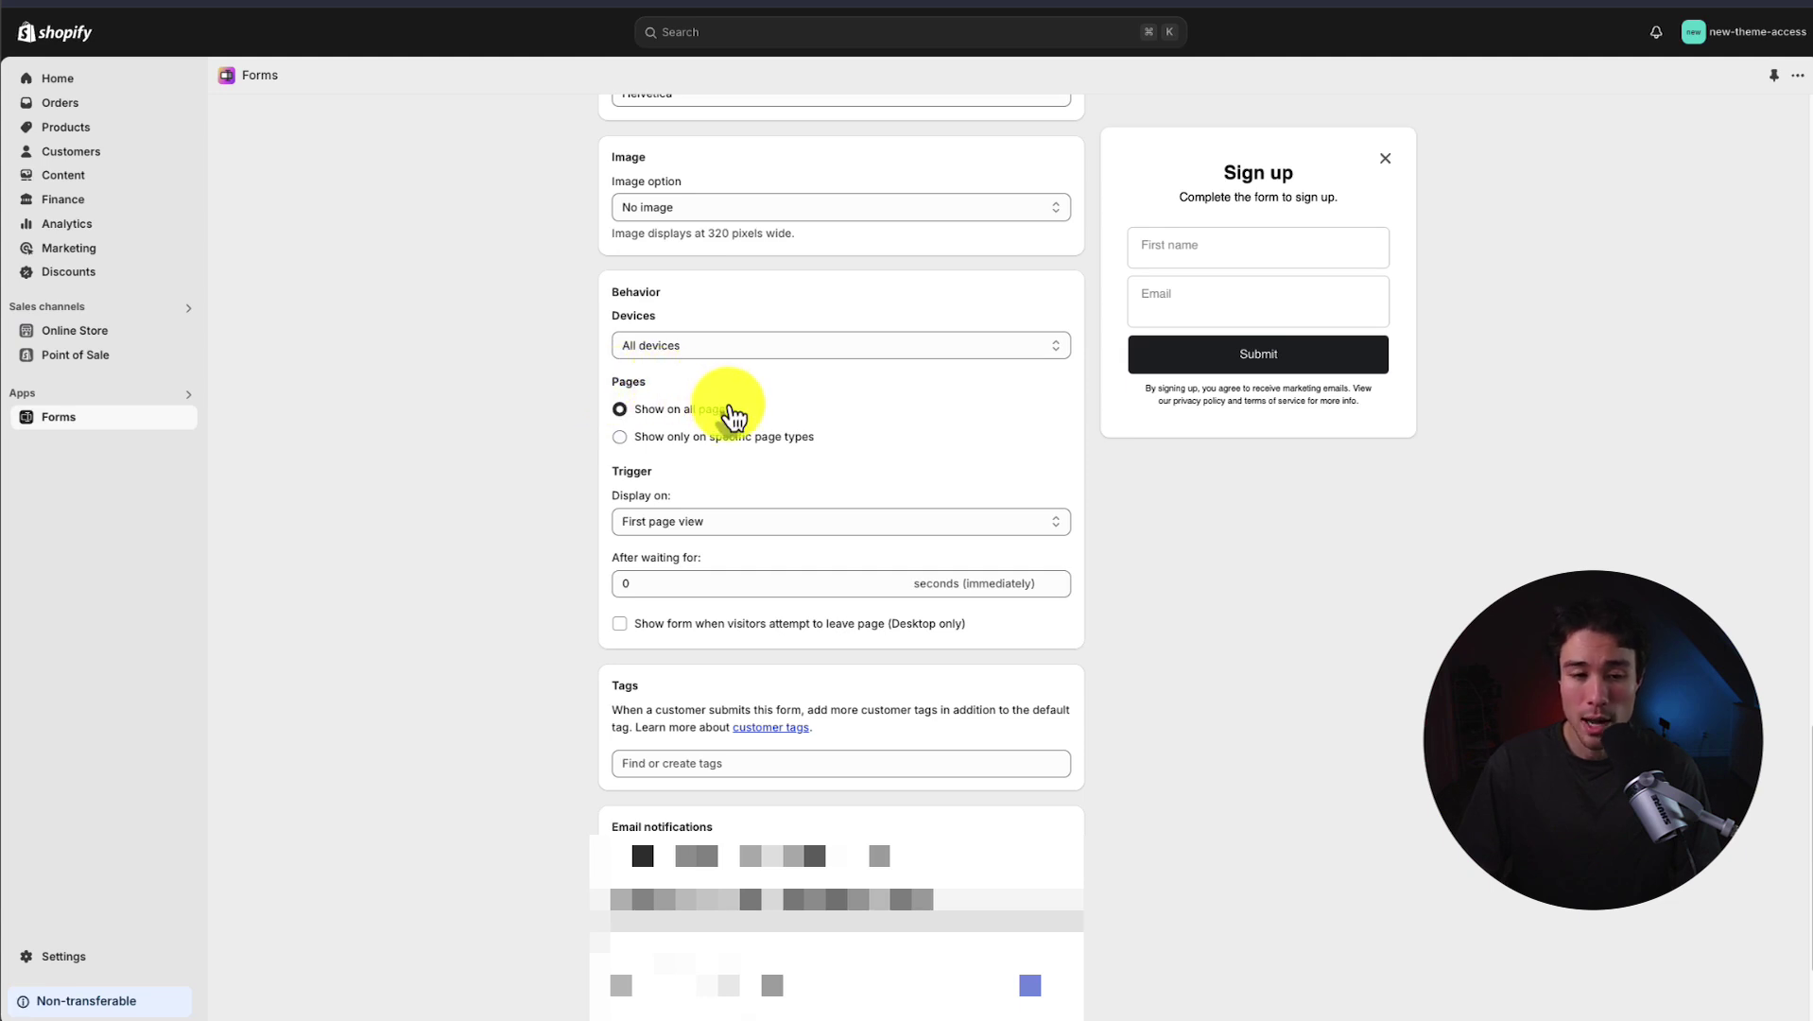
Step: Choose 'Show only on specific page types' and untick Home, Products, Cart, Articles, Blogs, Pages and Collections
{"action": "left_click", "coordinate": [701, 437]}
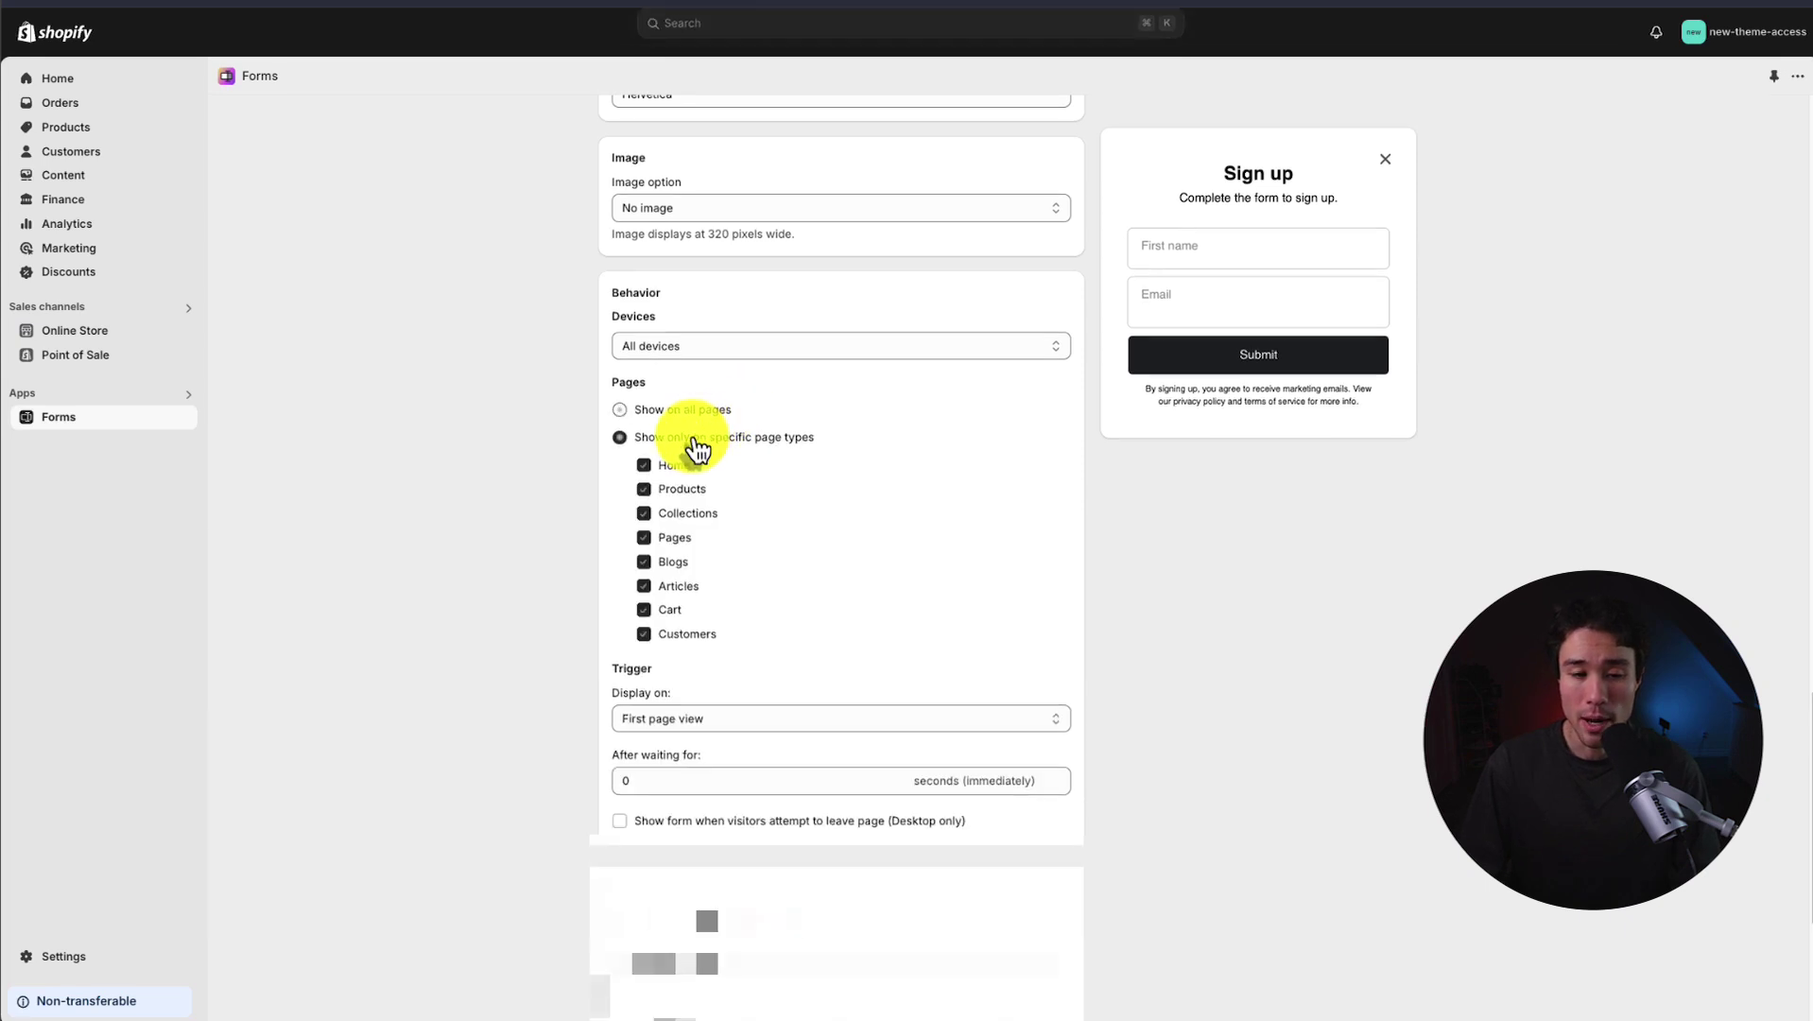
{"action": "left_click", "coordinate": [645, 467]}
{"action": "left_click", "coordinate": [648, 484]}
{"action": "left_click", "coordinate": [647, 612]}
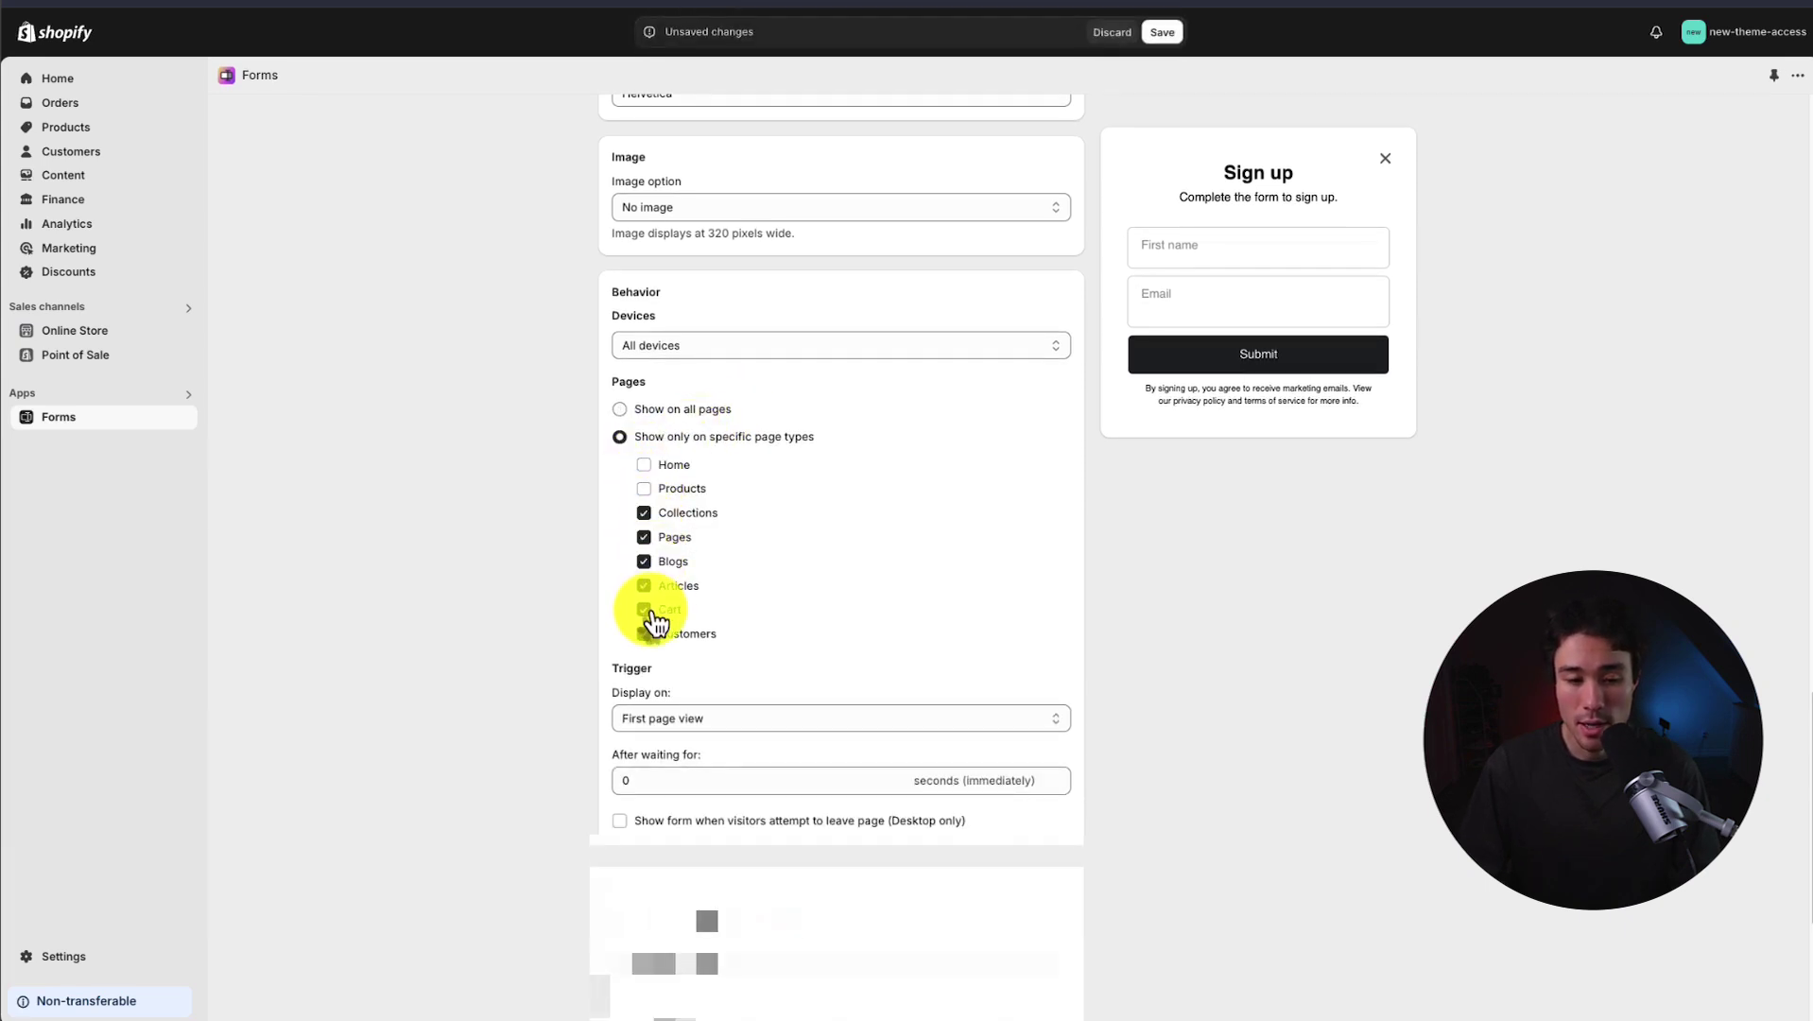
{"action": "left_click", "coordinate": [649, 590]}
{"action": "left_click", "coordinate": [649, 568]}
{"action": "left_click", "coordinate": [646, 537]}
{"action": "left_click", "coordinate": [646, 514]}
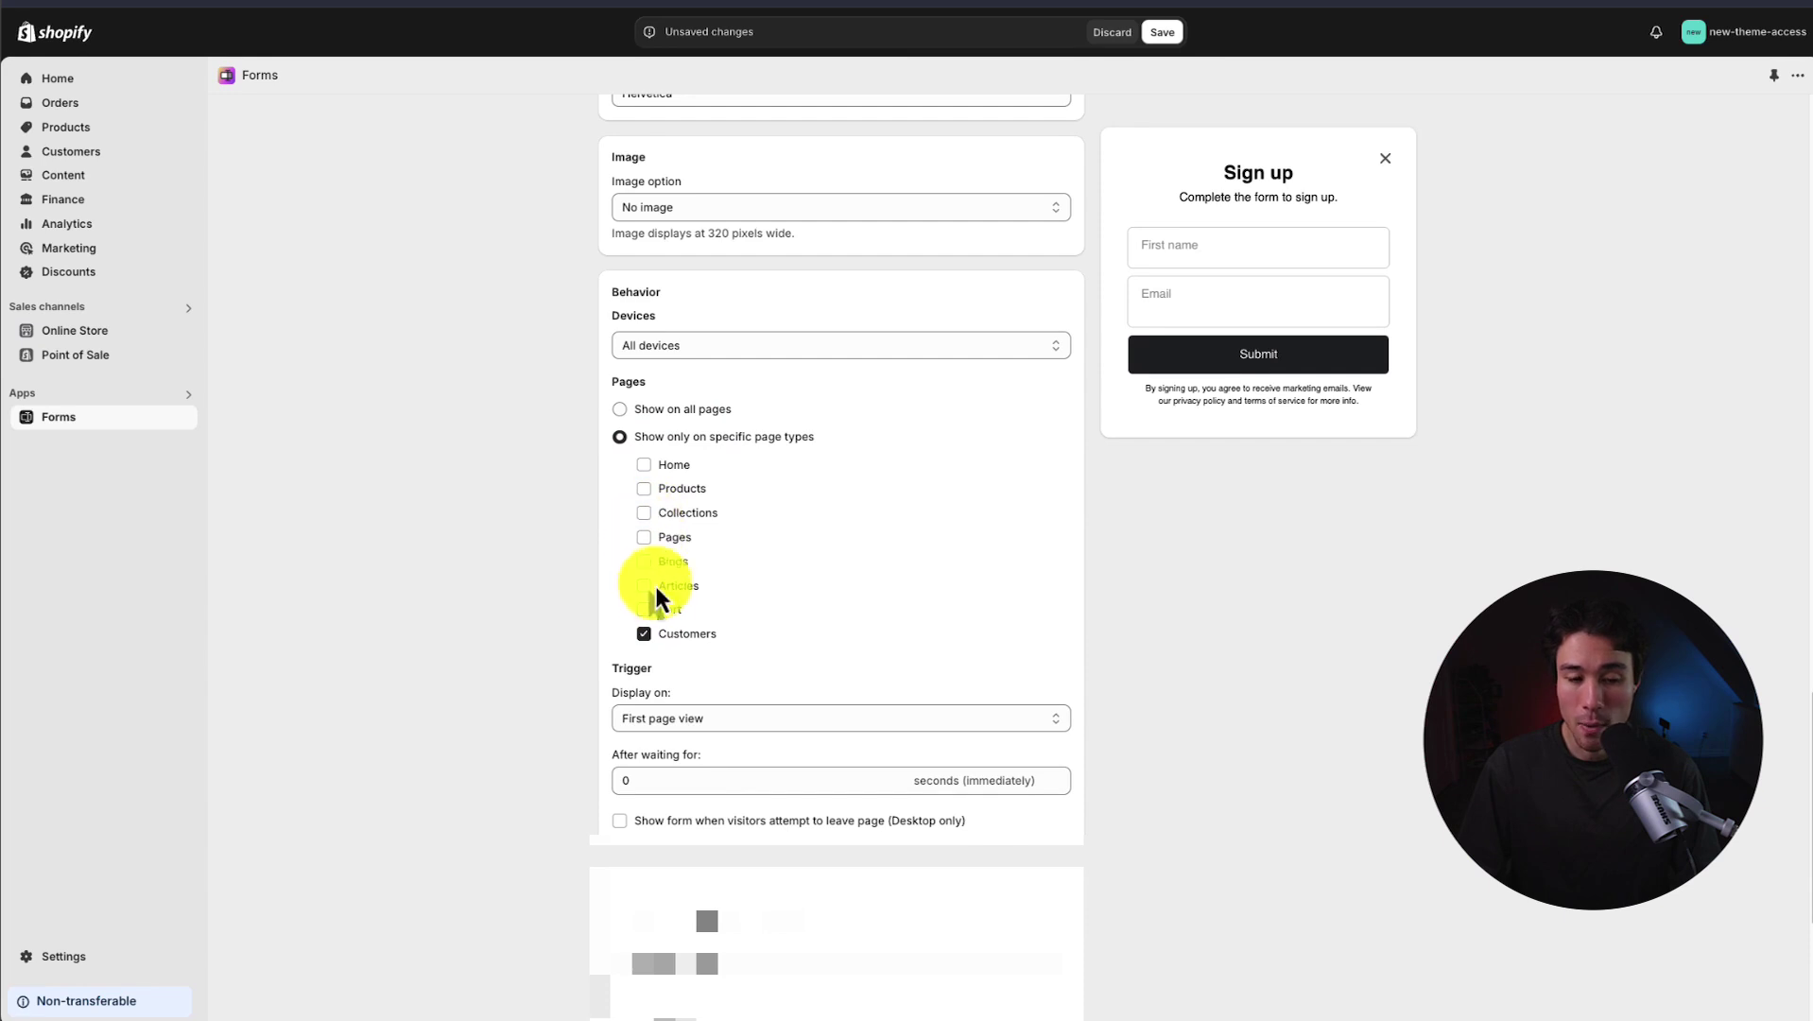
{"action": "left_click", "coordinate": [661, 634]}
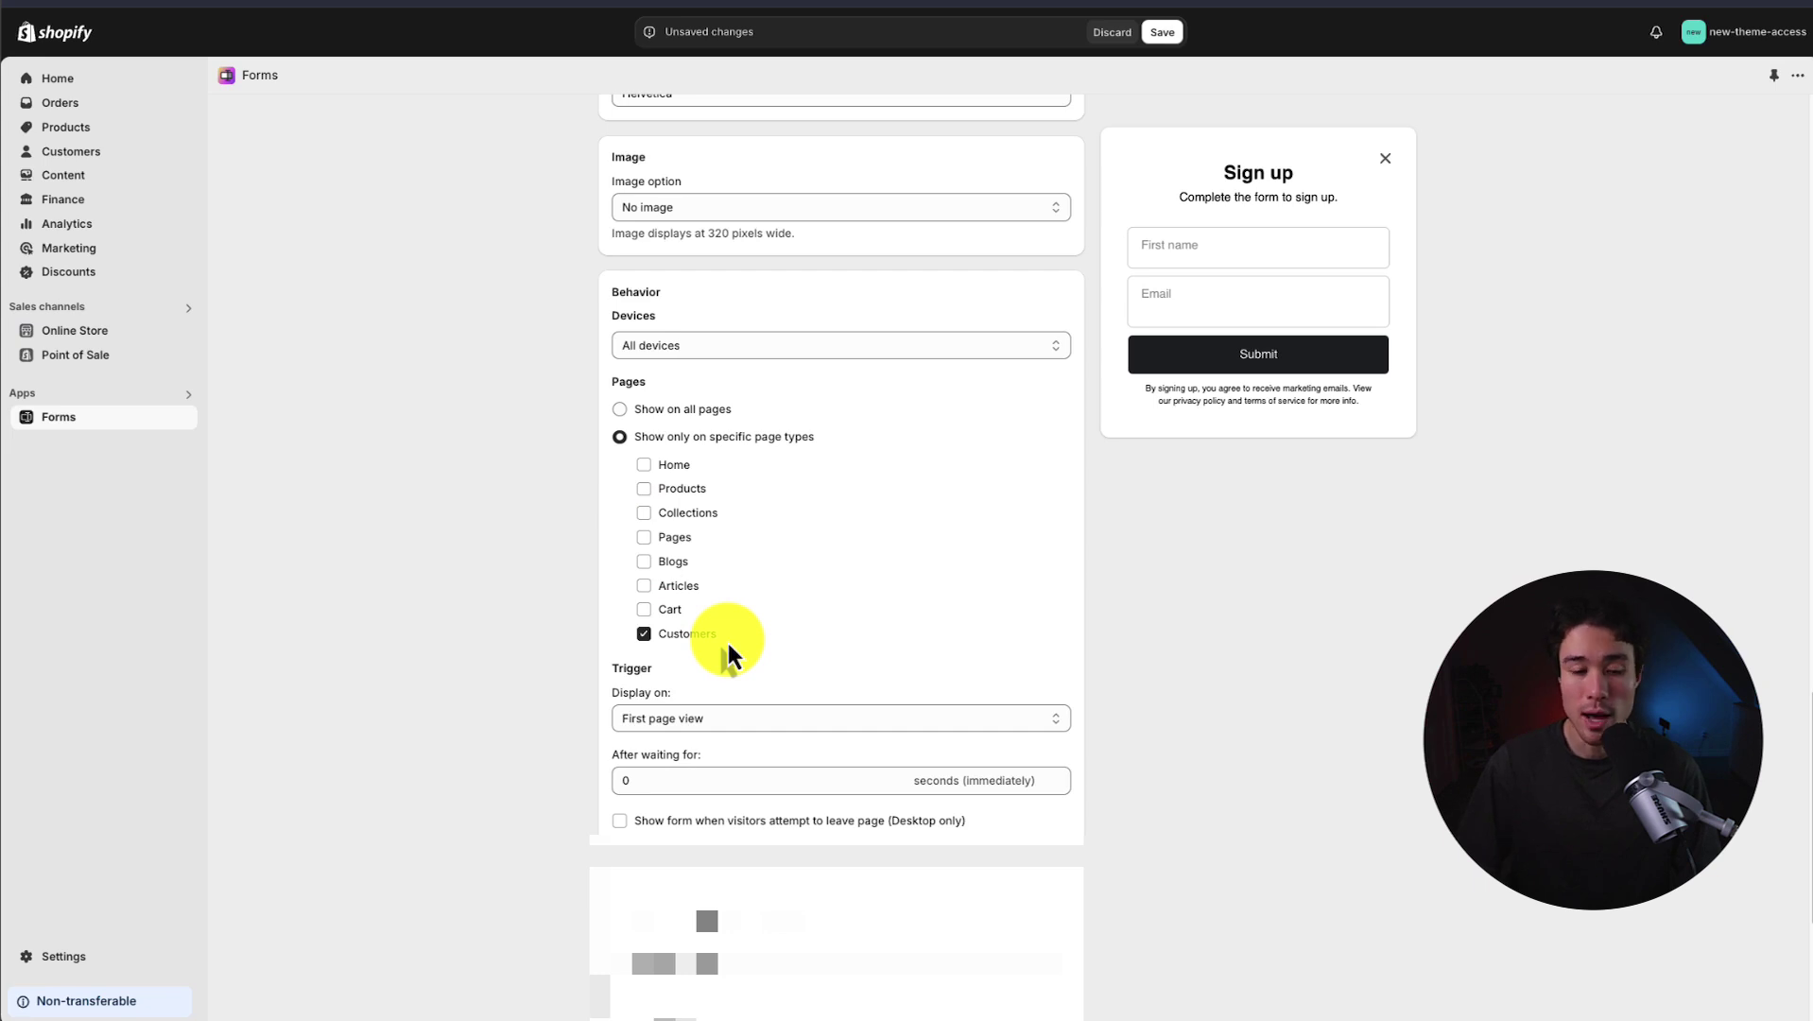
Step: Tick all page types again: Home, Products, Collections, Pages, Blogs, Articles and Cart
{"action": "left_click", "coordinate": [646, 465]}
{"action": "left_click", "coordinate": [647, 489]}
{"action": "left_click", "coordinate": [647, 513]}
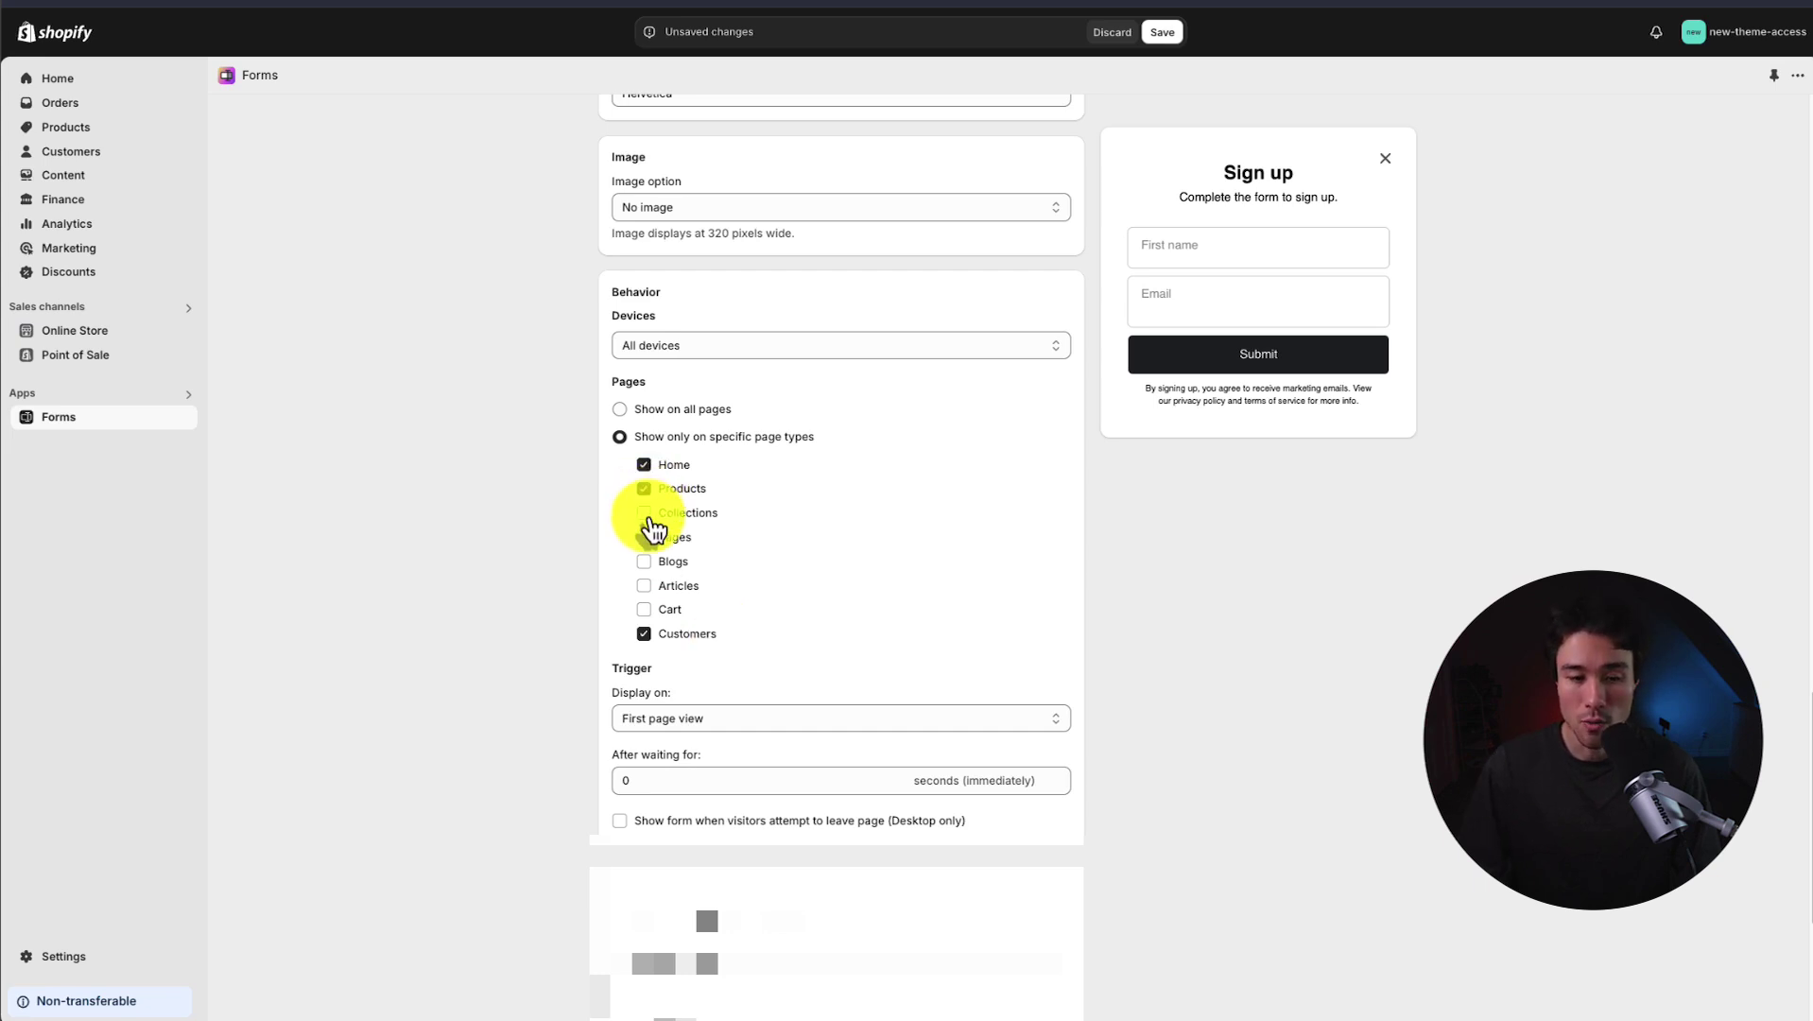
{"action": "left_click", "coordinate": [649, 538]}
{"action": "left_click", "coordinate": [646, 562]}
{"action": "left_click", "coordinate": [646, 585]}
{"action": "left_click", "coordinate": [646, 610]}
Step: Review the trigger, keeping it on first page view with a 0-second delay
{"action": "scroll", "coordinate": [535, 572], "scroll_direction": "down", "scroll_amount": 2}
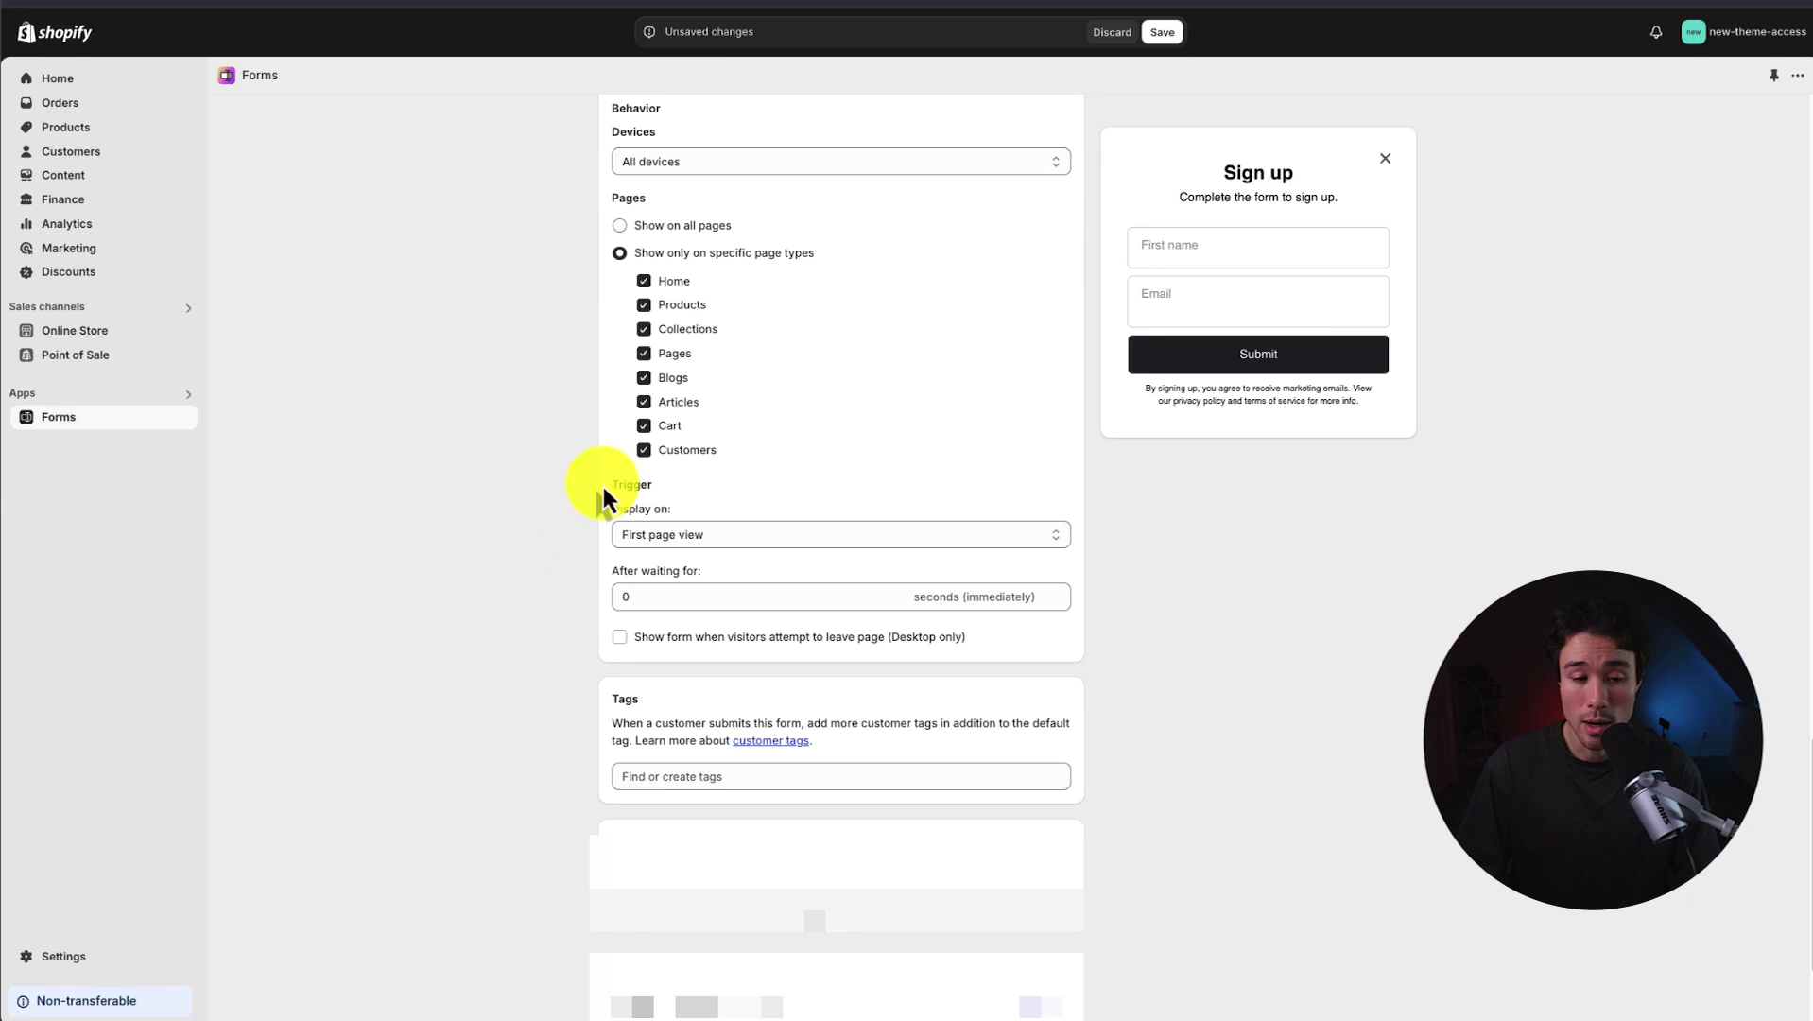
{"action": "left_click", "coordinate": [578, 516]}
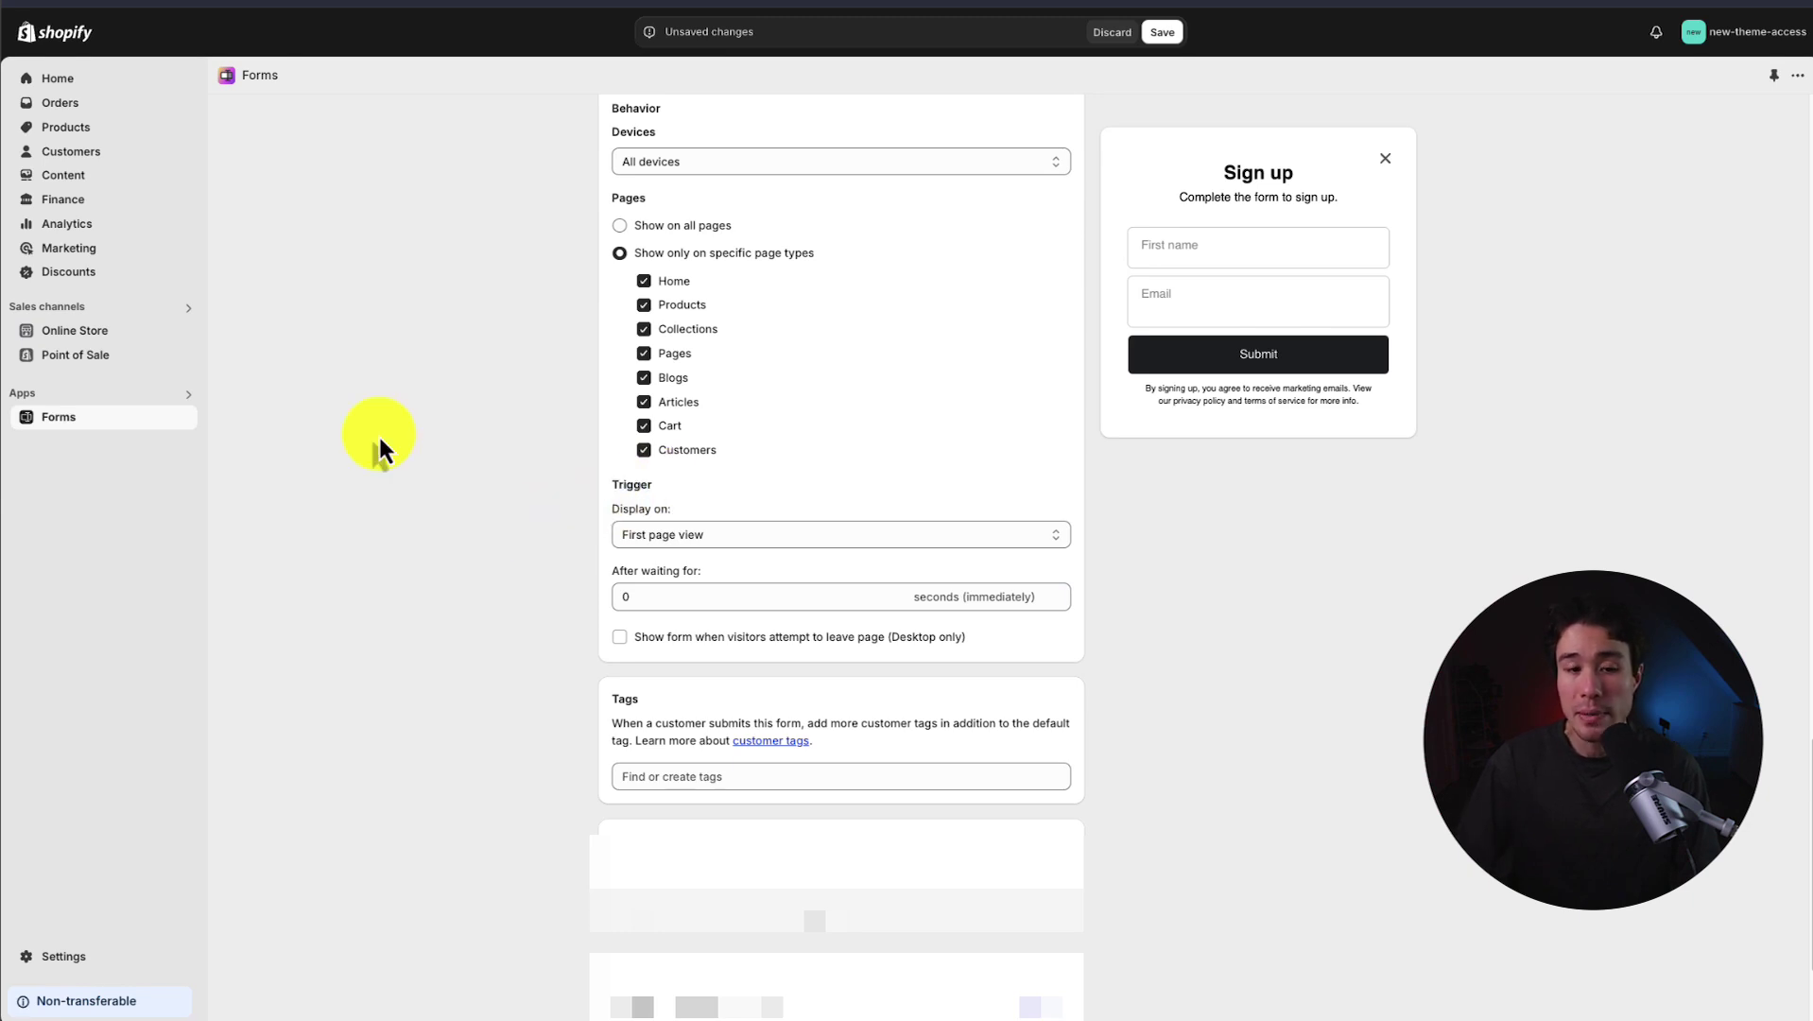
{"action": "left_click", "coordinate": [669, 535]}
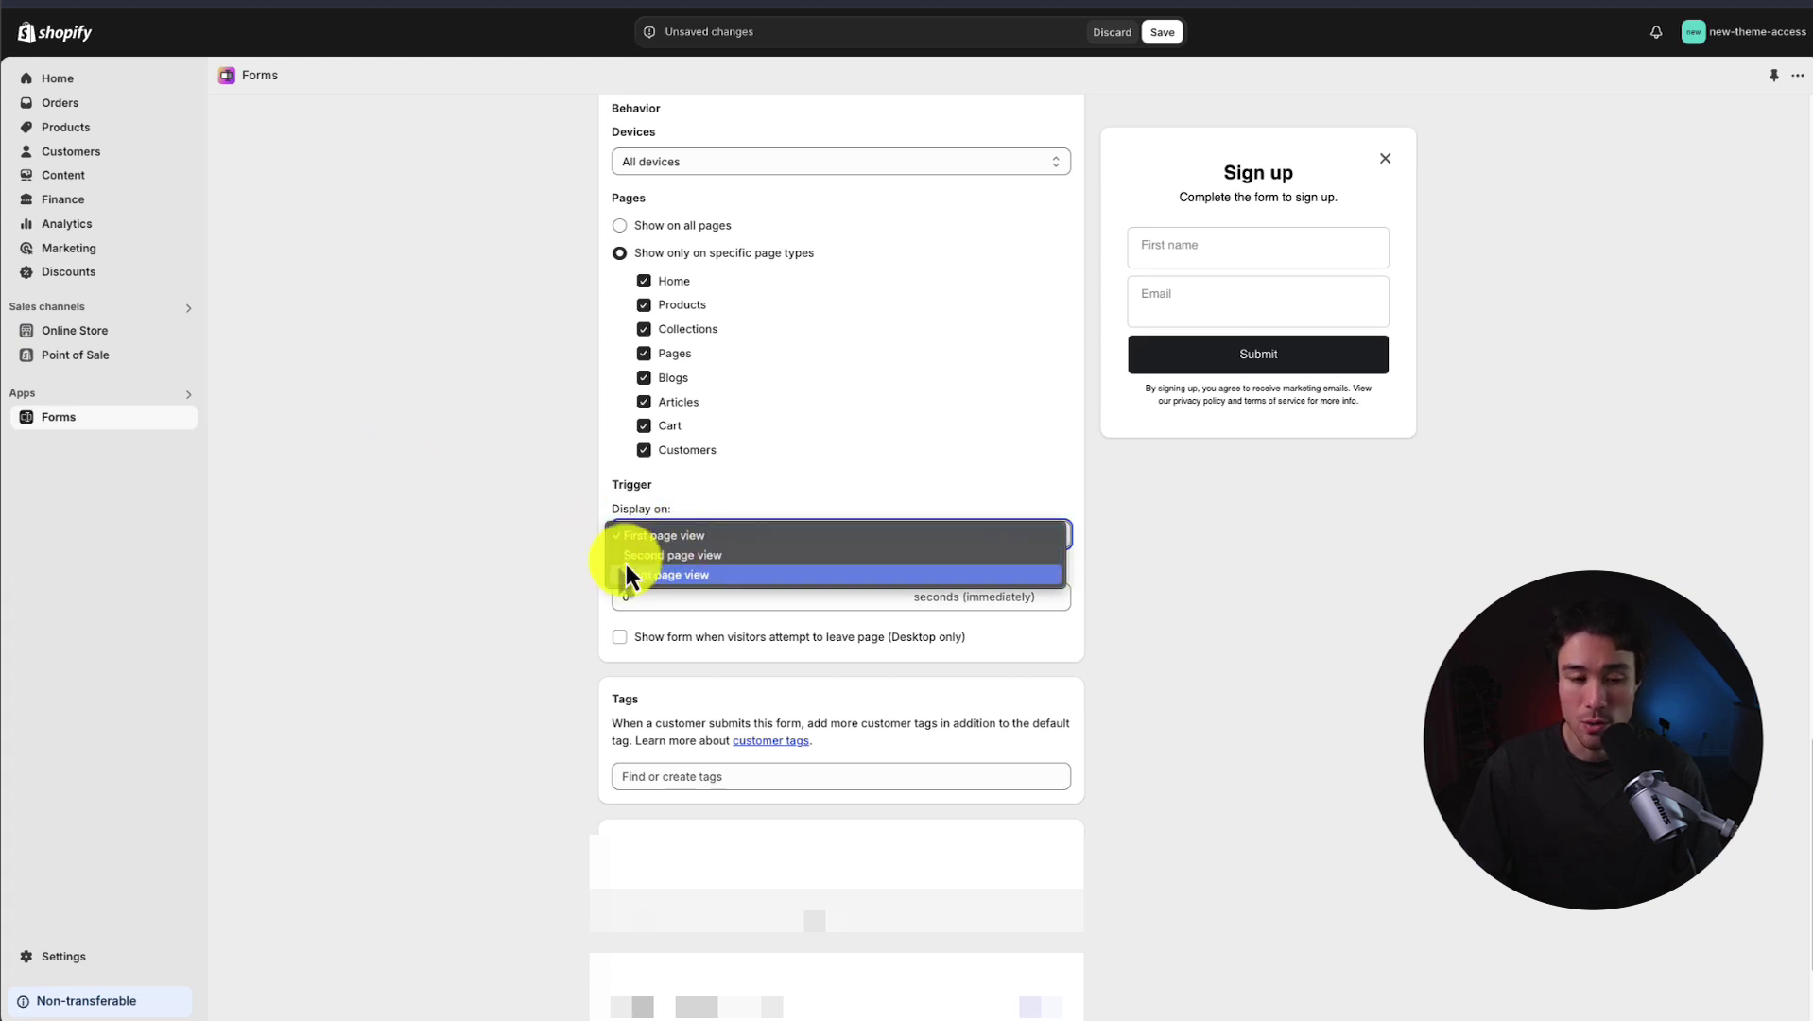
{"action": "left_click", "coordinate": [526, 597]}
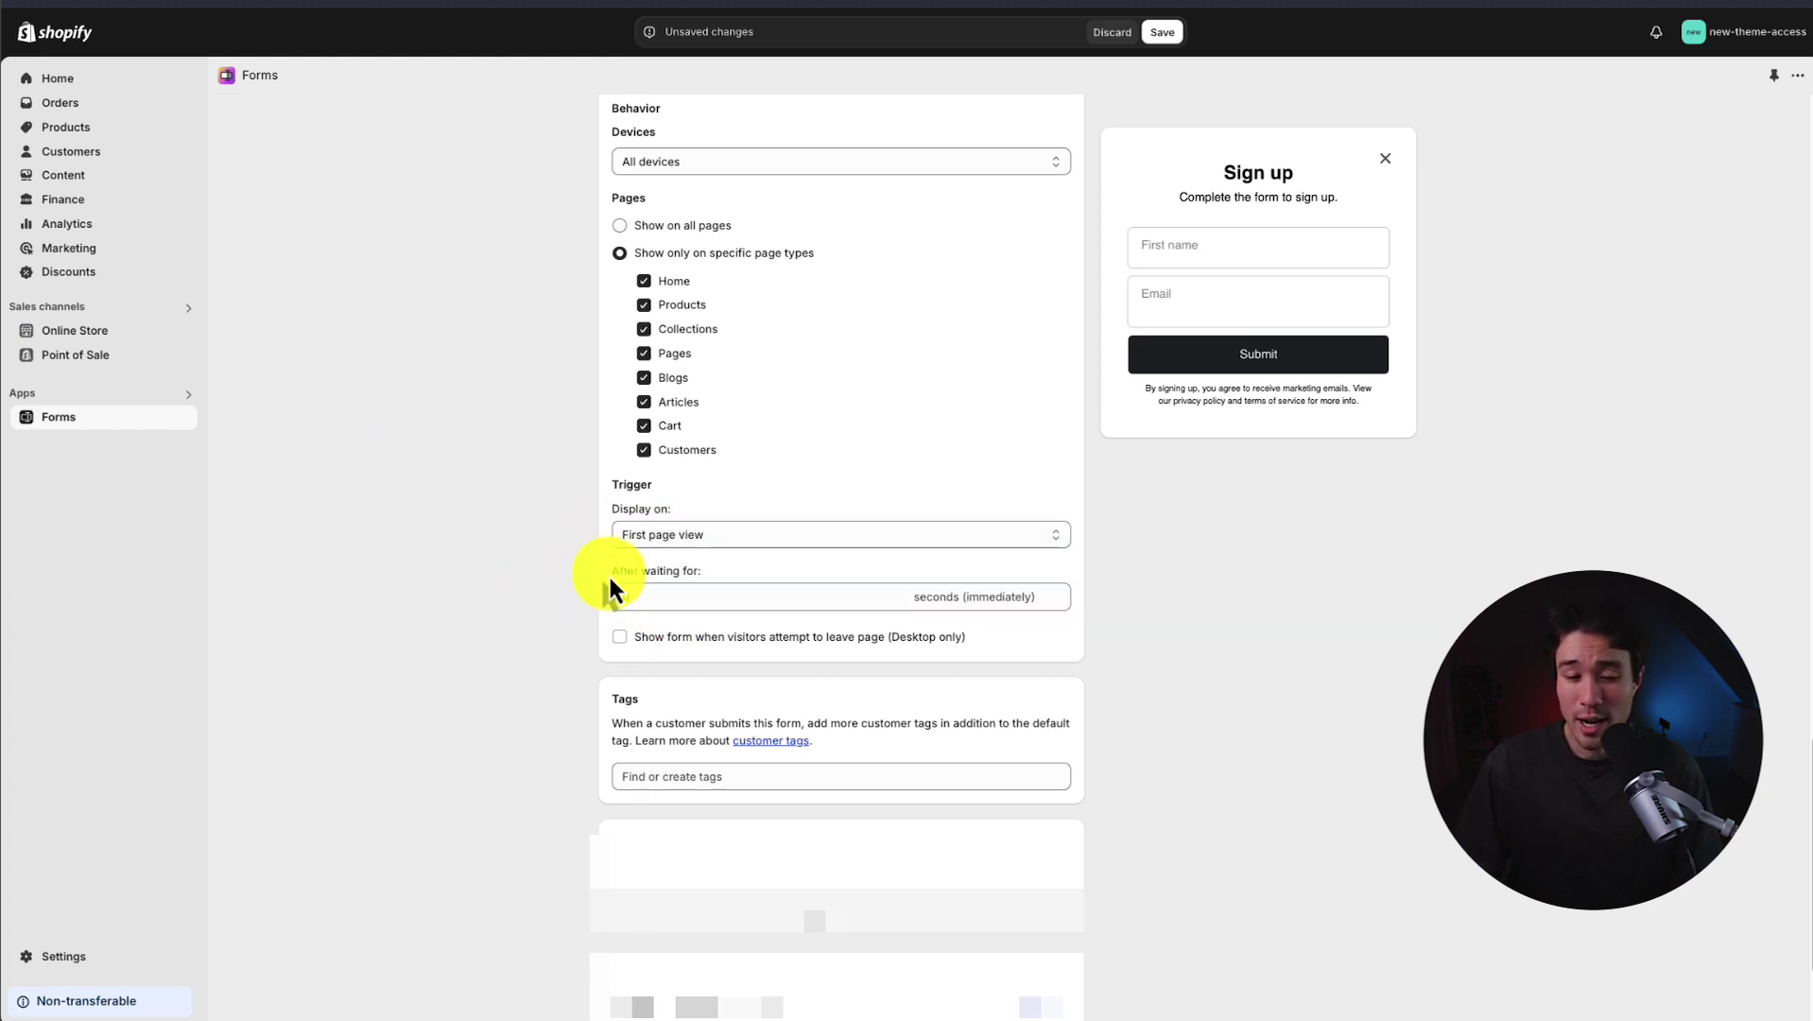
{"action": "left_click", "coordinate": [685, 588]}
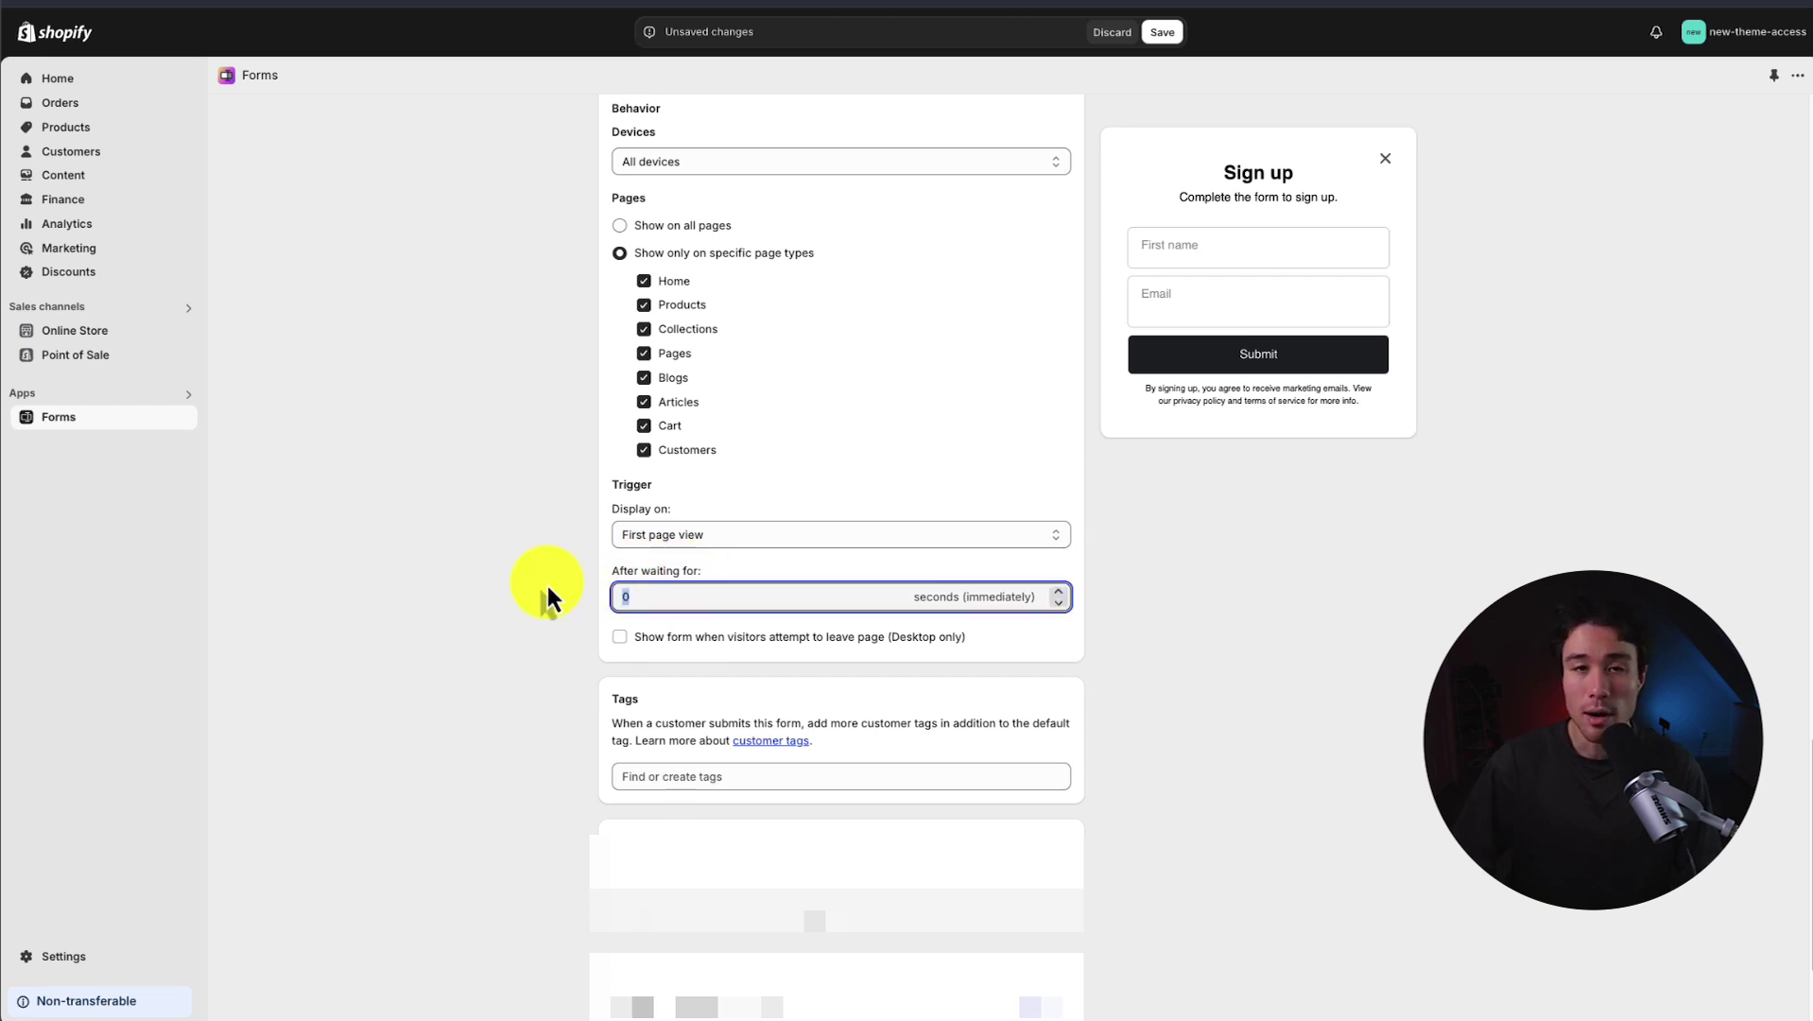
{"action": "scroll", "coordinate": [546, 582], "scroll_direction": "down", "scroll_amount": 2}
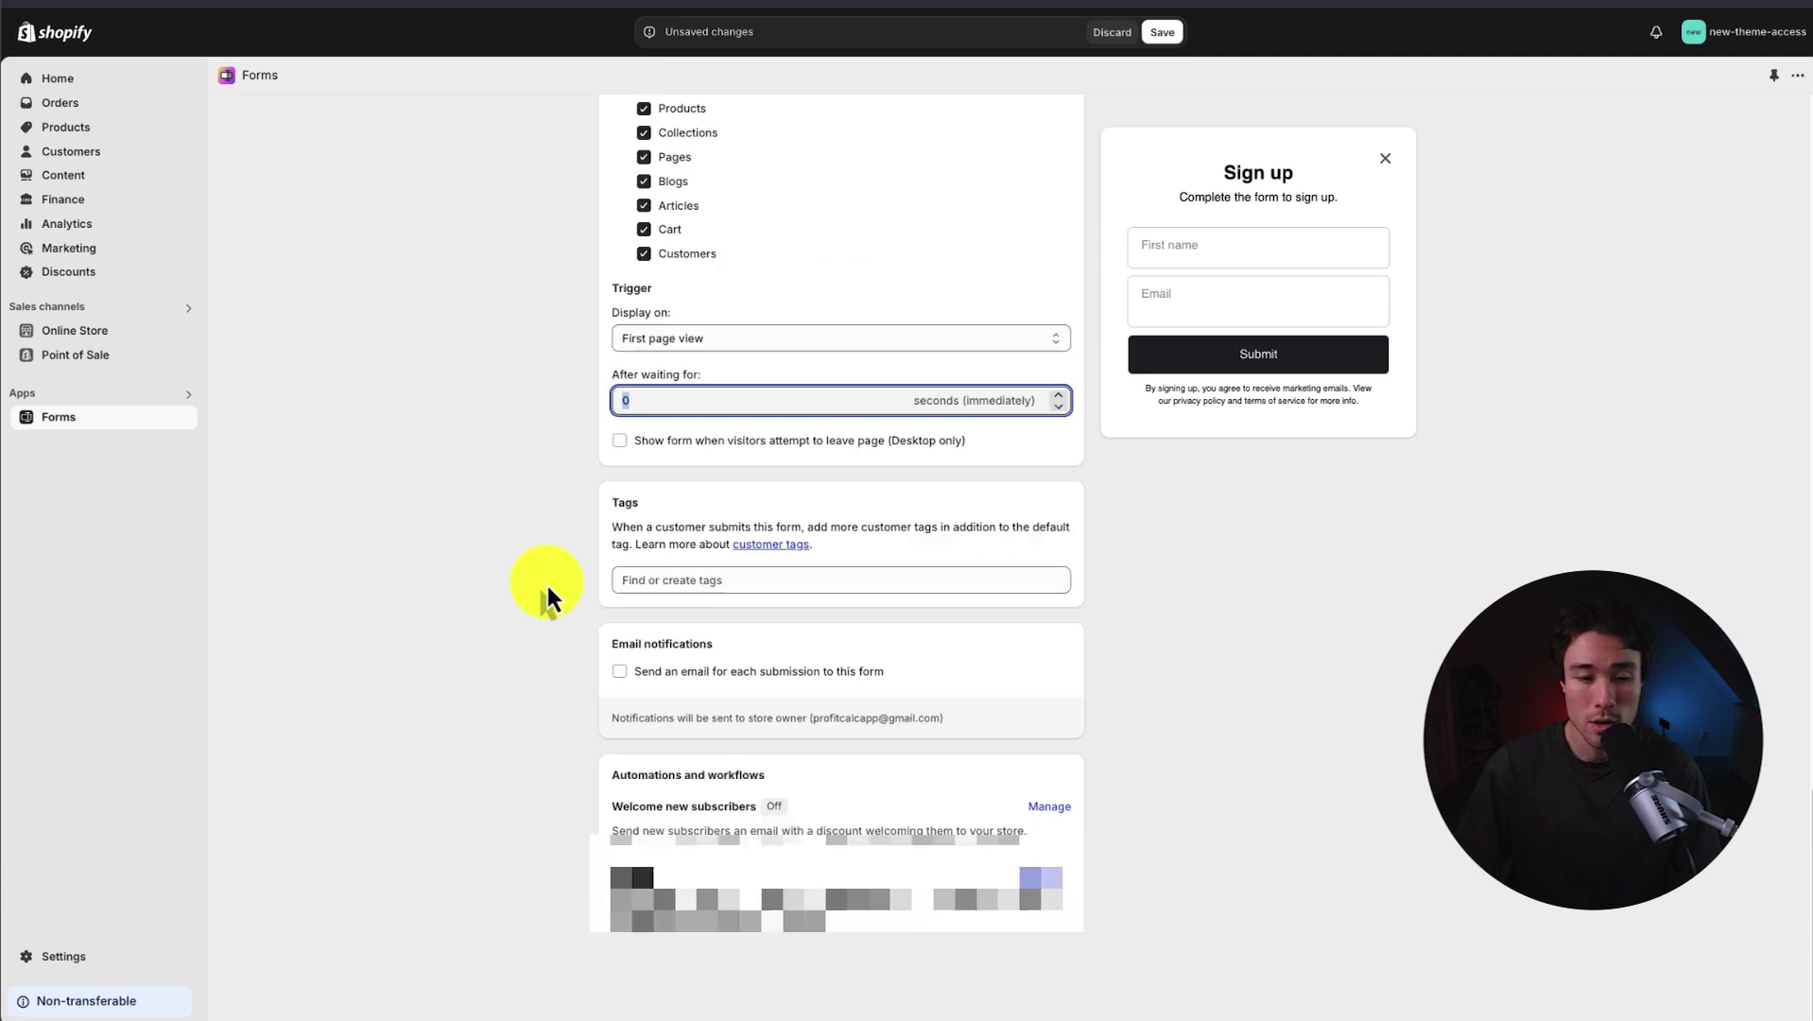
{"action": "scroll", "coordinate": [546, 582], "scroll_direction": "up", "scroll_amount": 2}
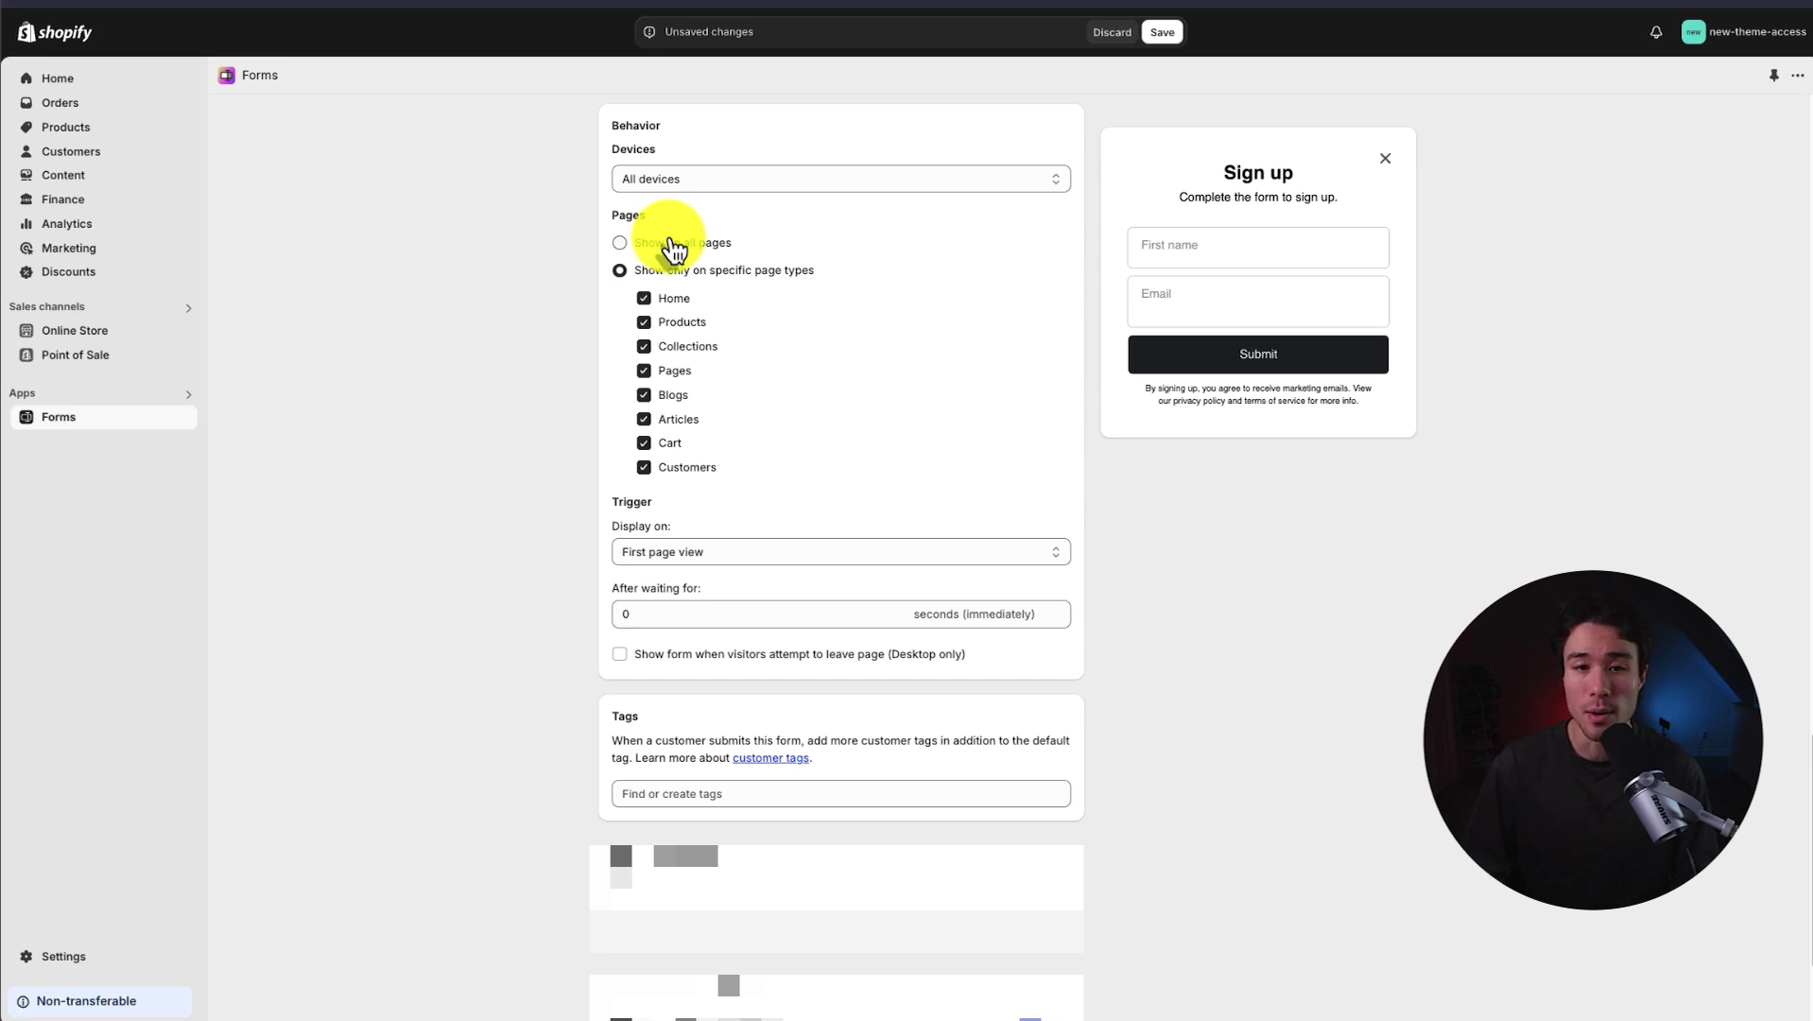
{"action": "scroll", "coordinate": [704, 221], "scroll_direction": "up", "scroll_amount": 10}
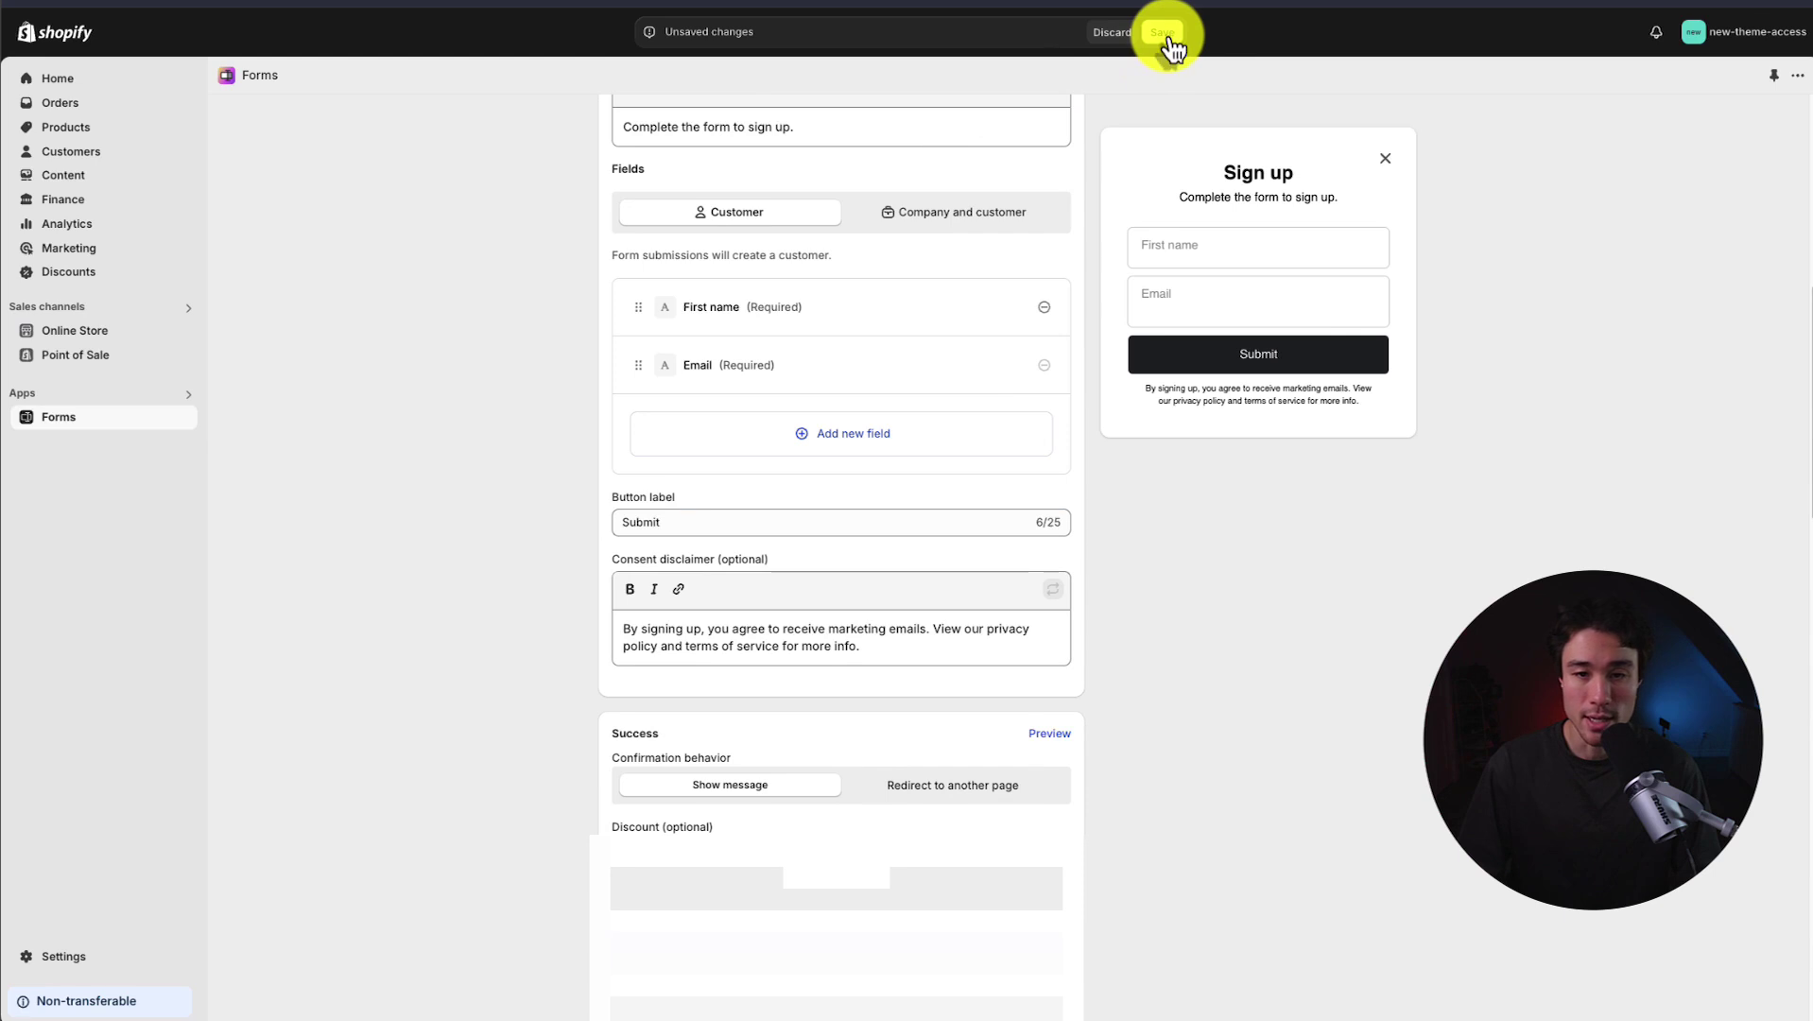
Step: Save Form 1's behavior changes and look over the reloaded form page
{"action": "left_click", "coordinate": [1165, 33]}
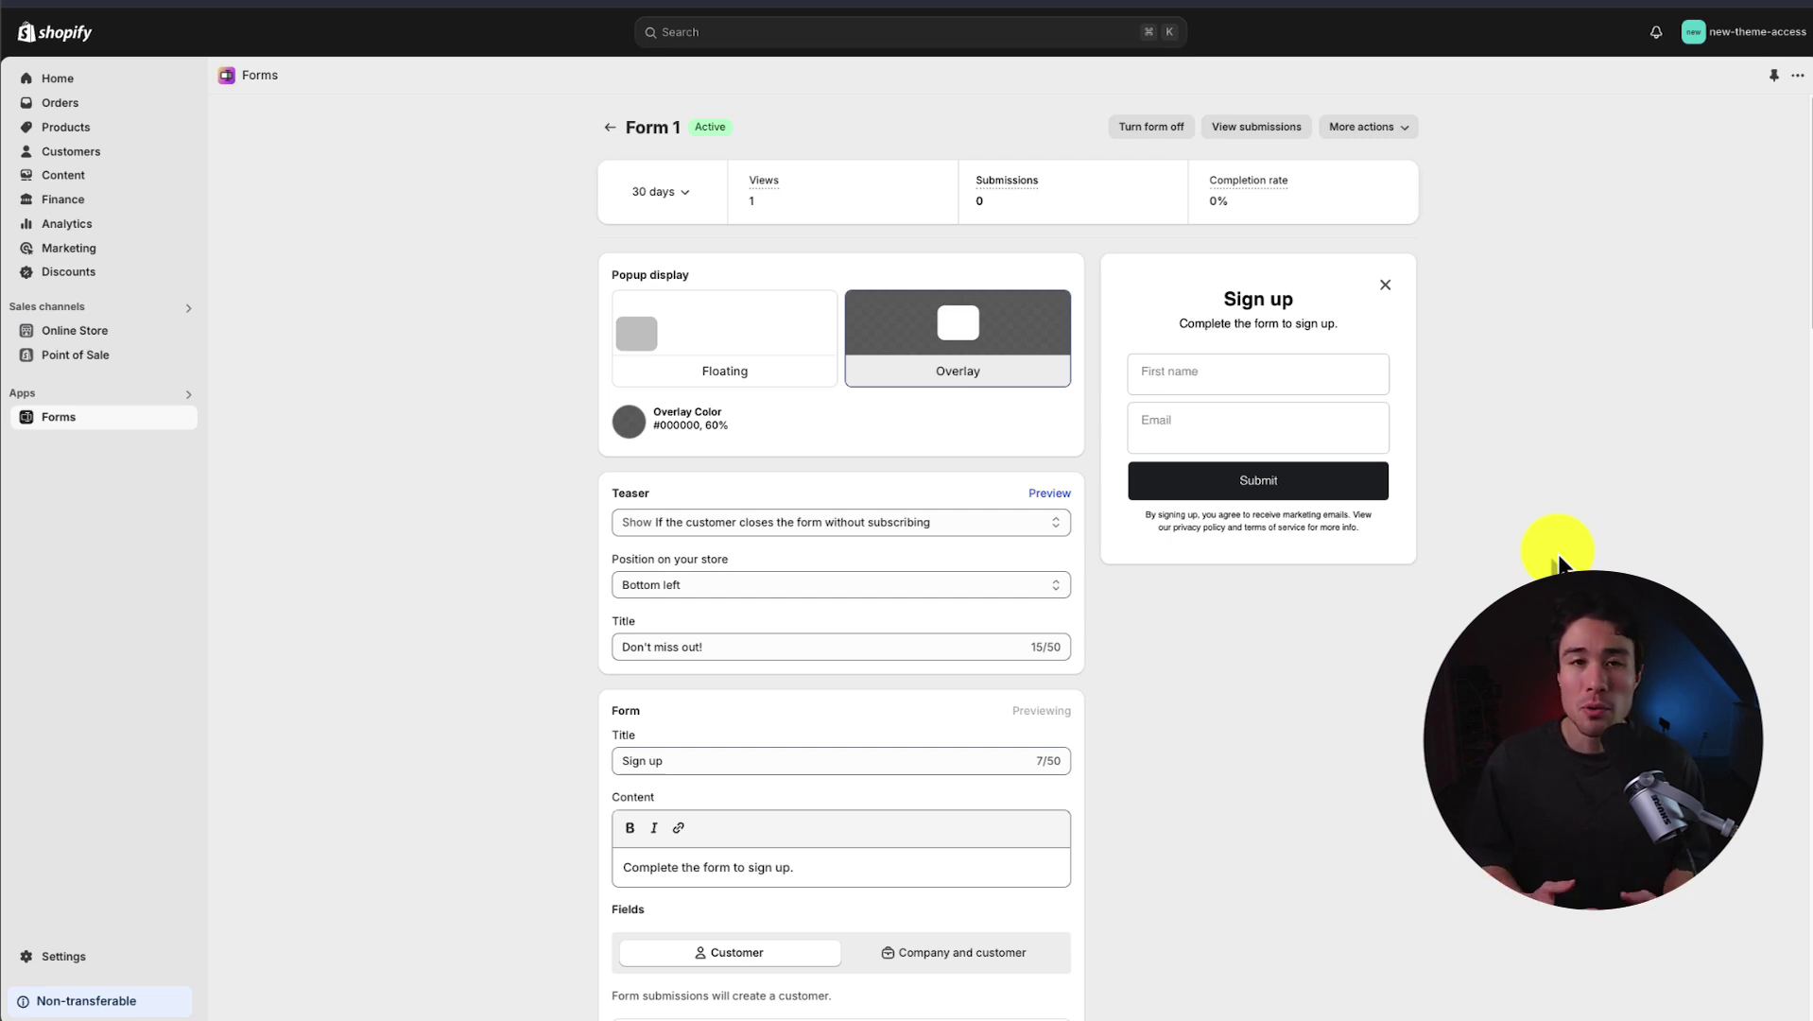
{"action": "scroll", "coordinate": [1175, 594], "scroll_direction": "down", "scroll_amount": 2}
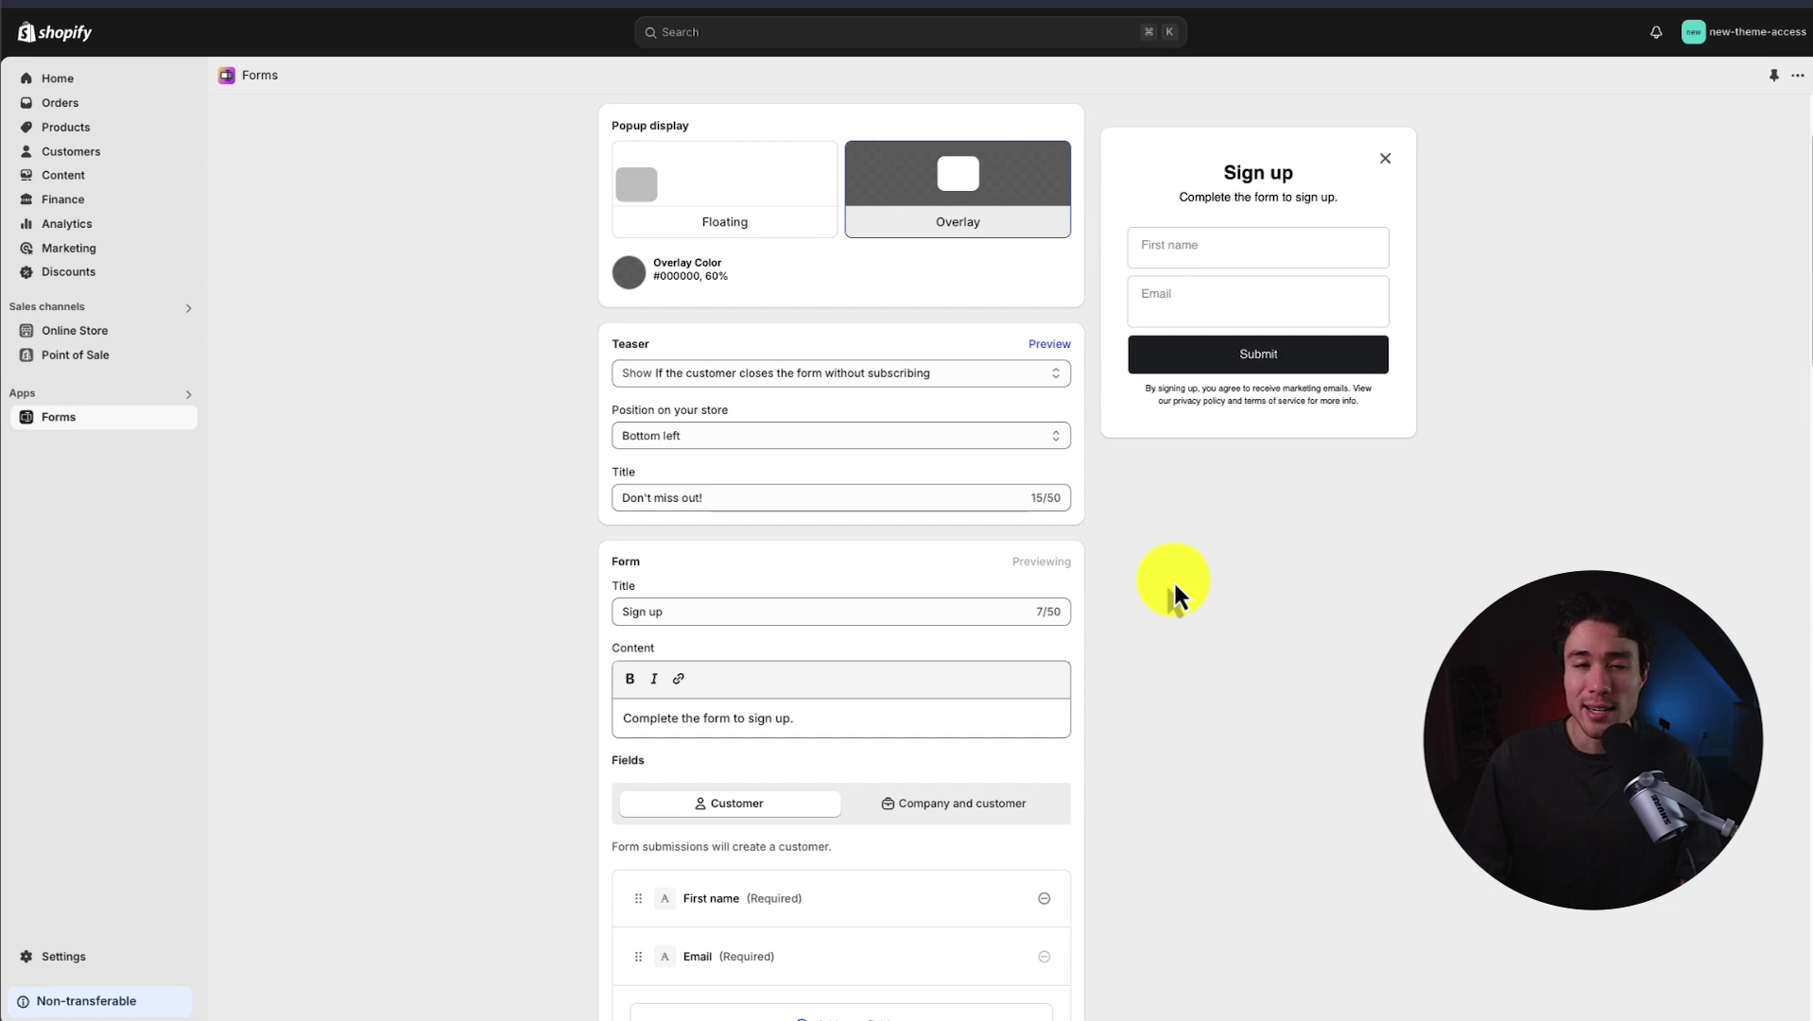
{"action": "scroll", "coordinate": [1524, 489], "scroll_direction": "up", "scroll_amount": 2}
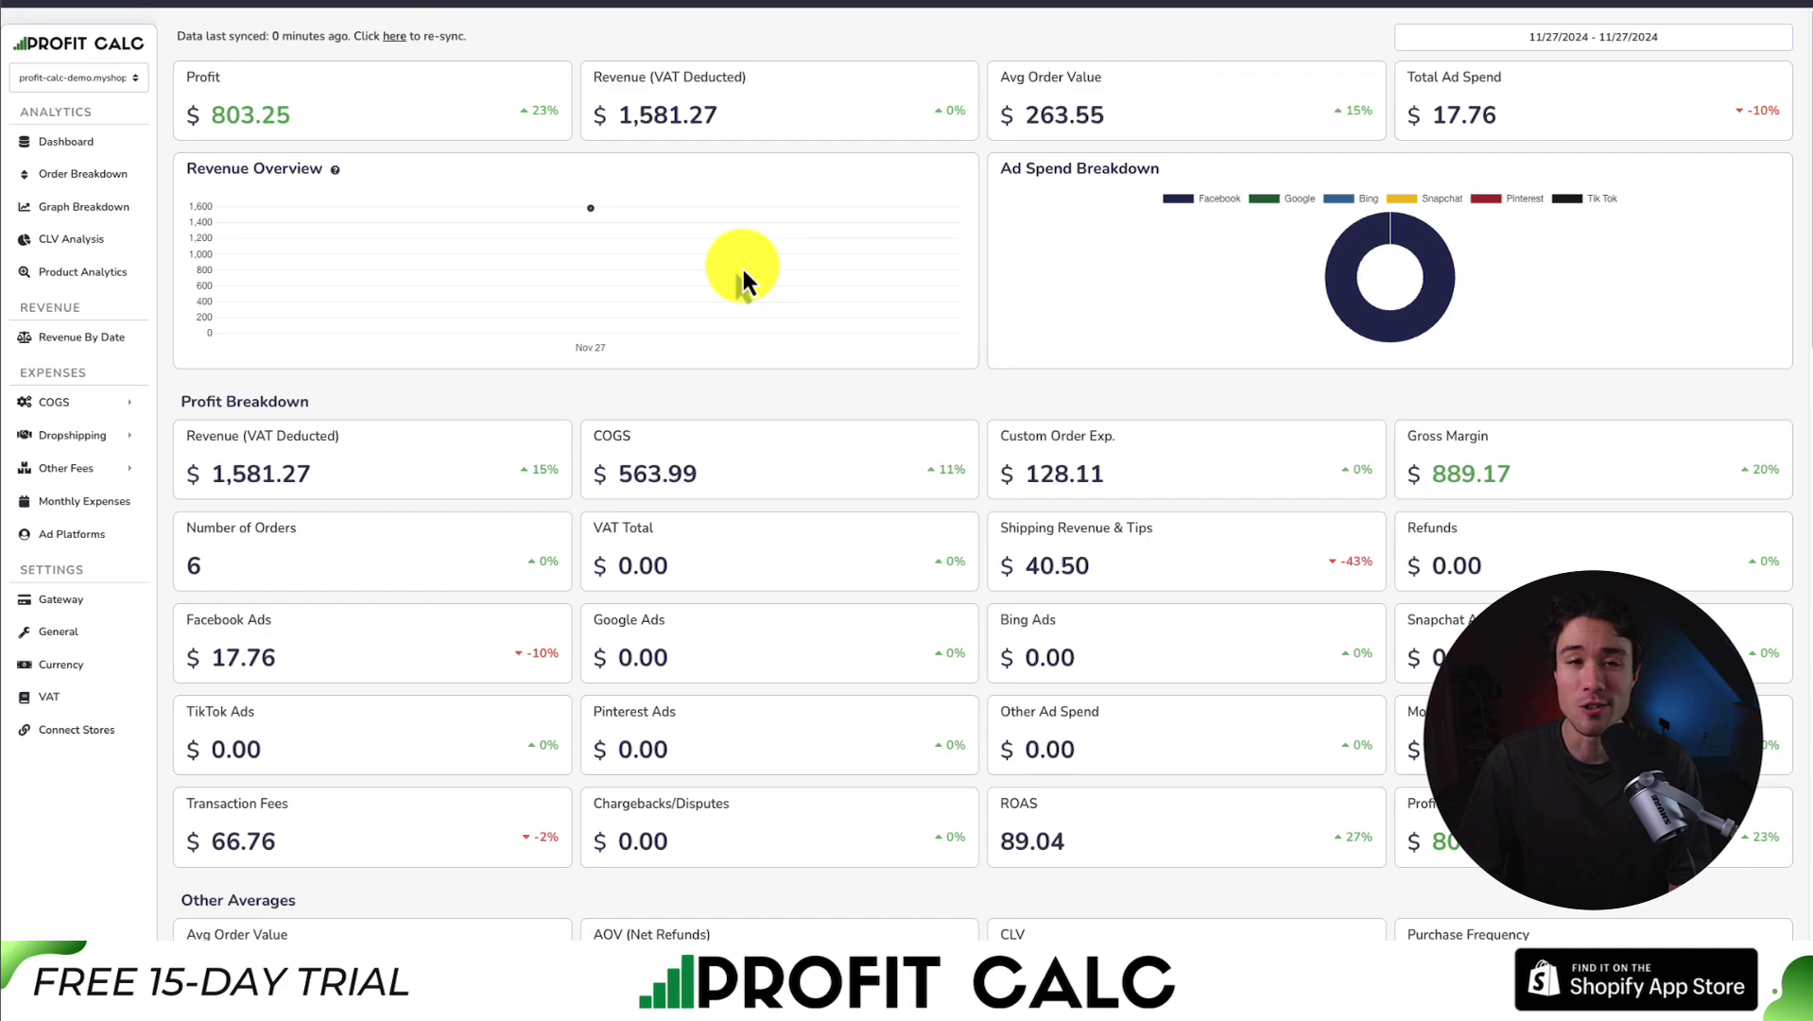
Step: Set the Profit Calc date range to Last 30 Days (10/29/2024–11/27/2024)
{"action": "left_click", "coordinate": [1590, 37]}
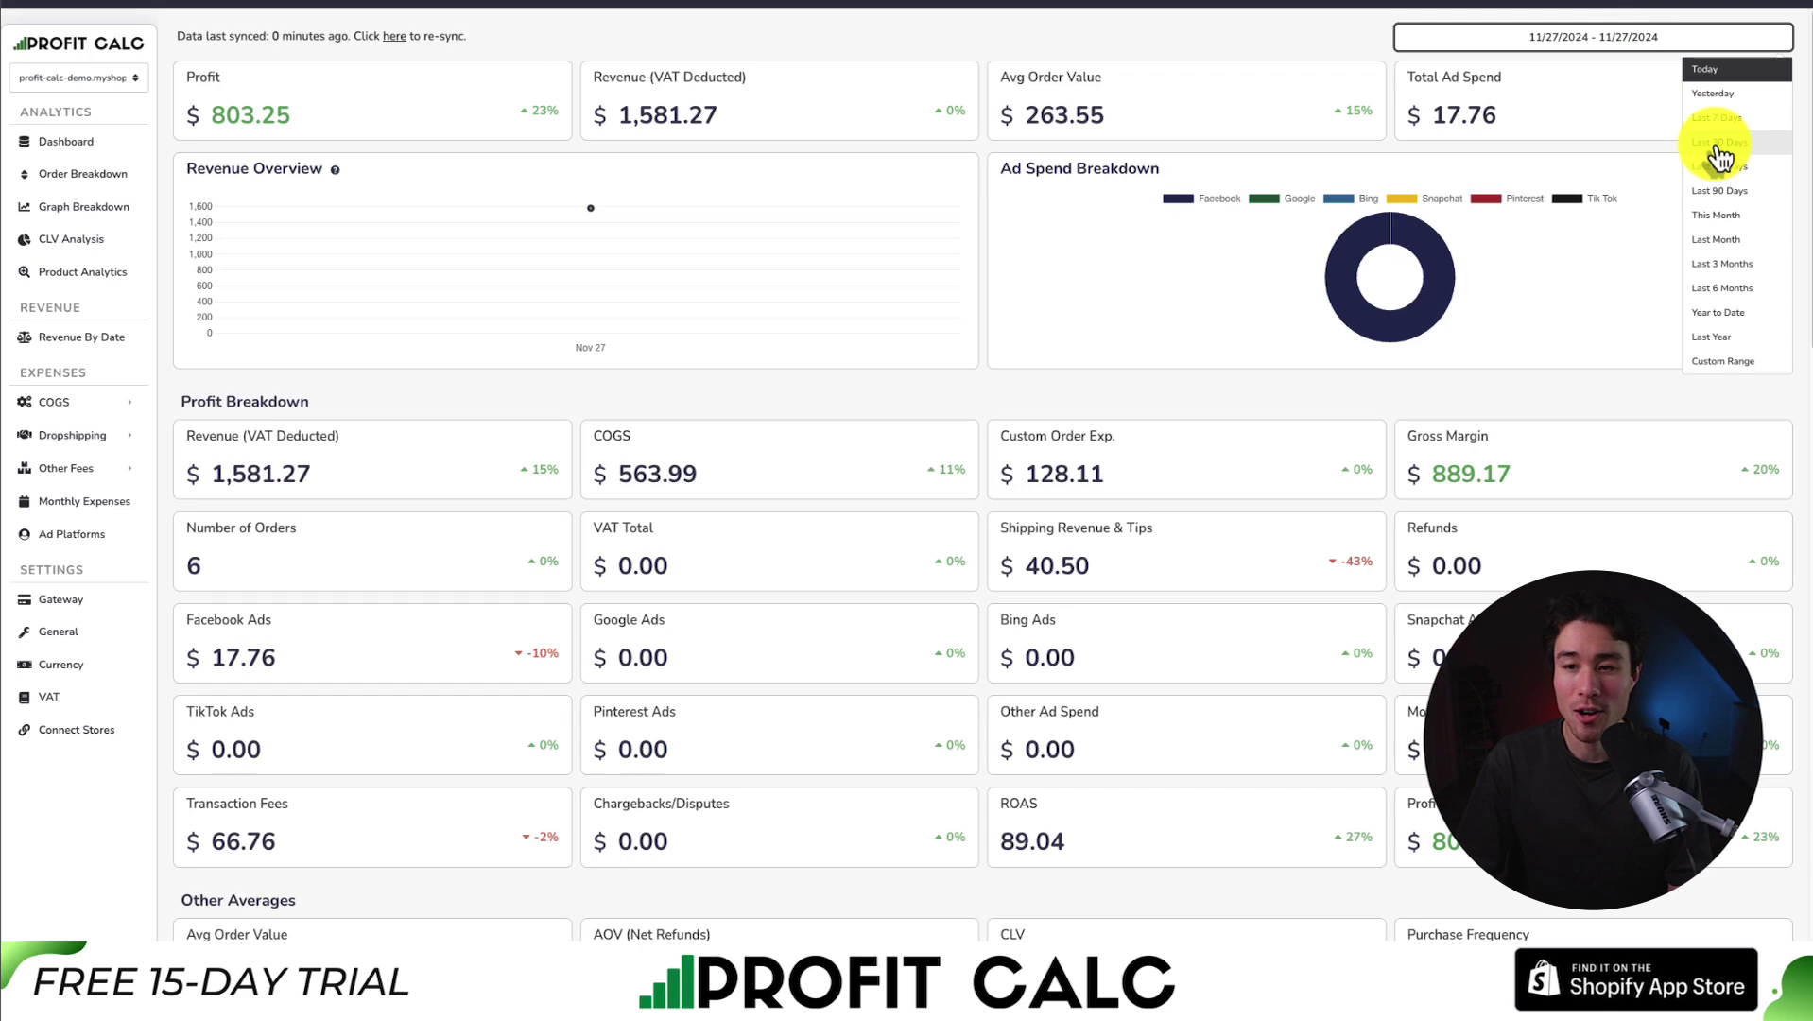
{"action": "left_click", "coordinate": [1716, 133]}
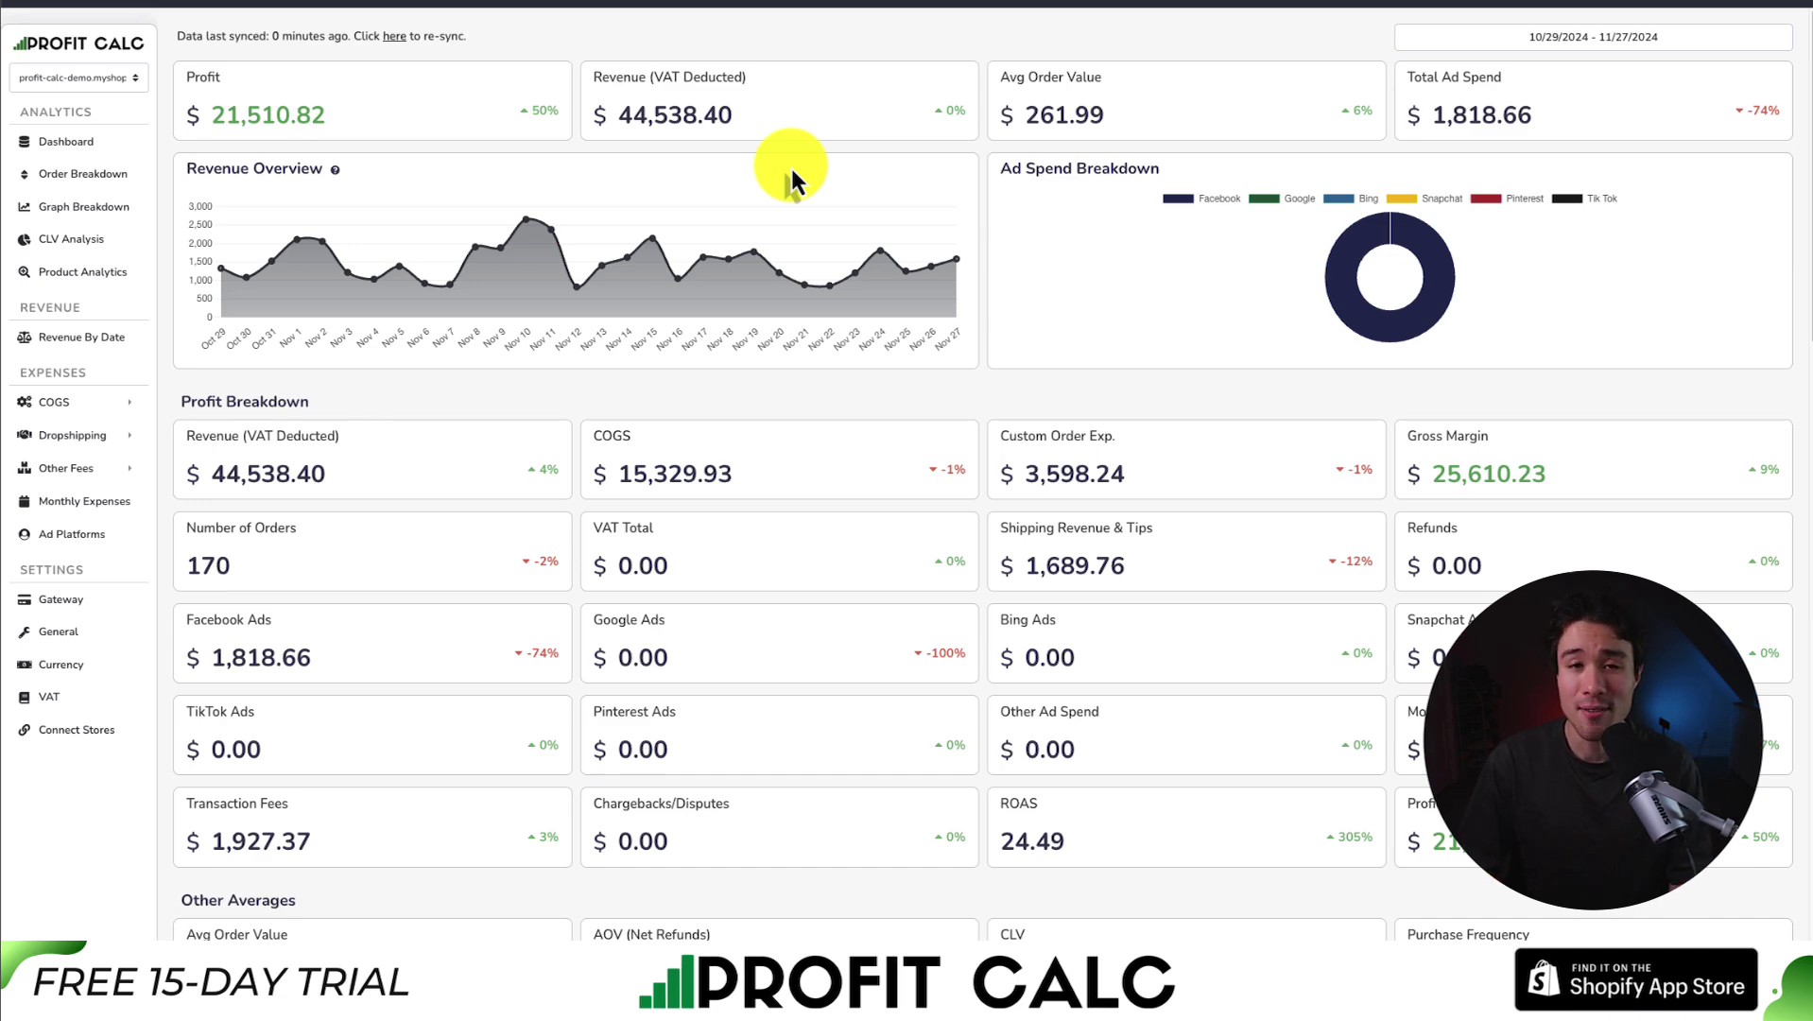
{"action": "mouse_move", "coordinate": [1804, 85]}
{"action": "left_mouse_down"}
{"action": "mouse_move", "coordinate": [1809, 656]}
{"action": "mouse_move", "coordinate": [1809, 81]}
{"action": "left_mouse_up"}
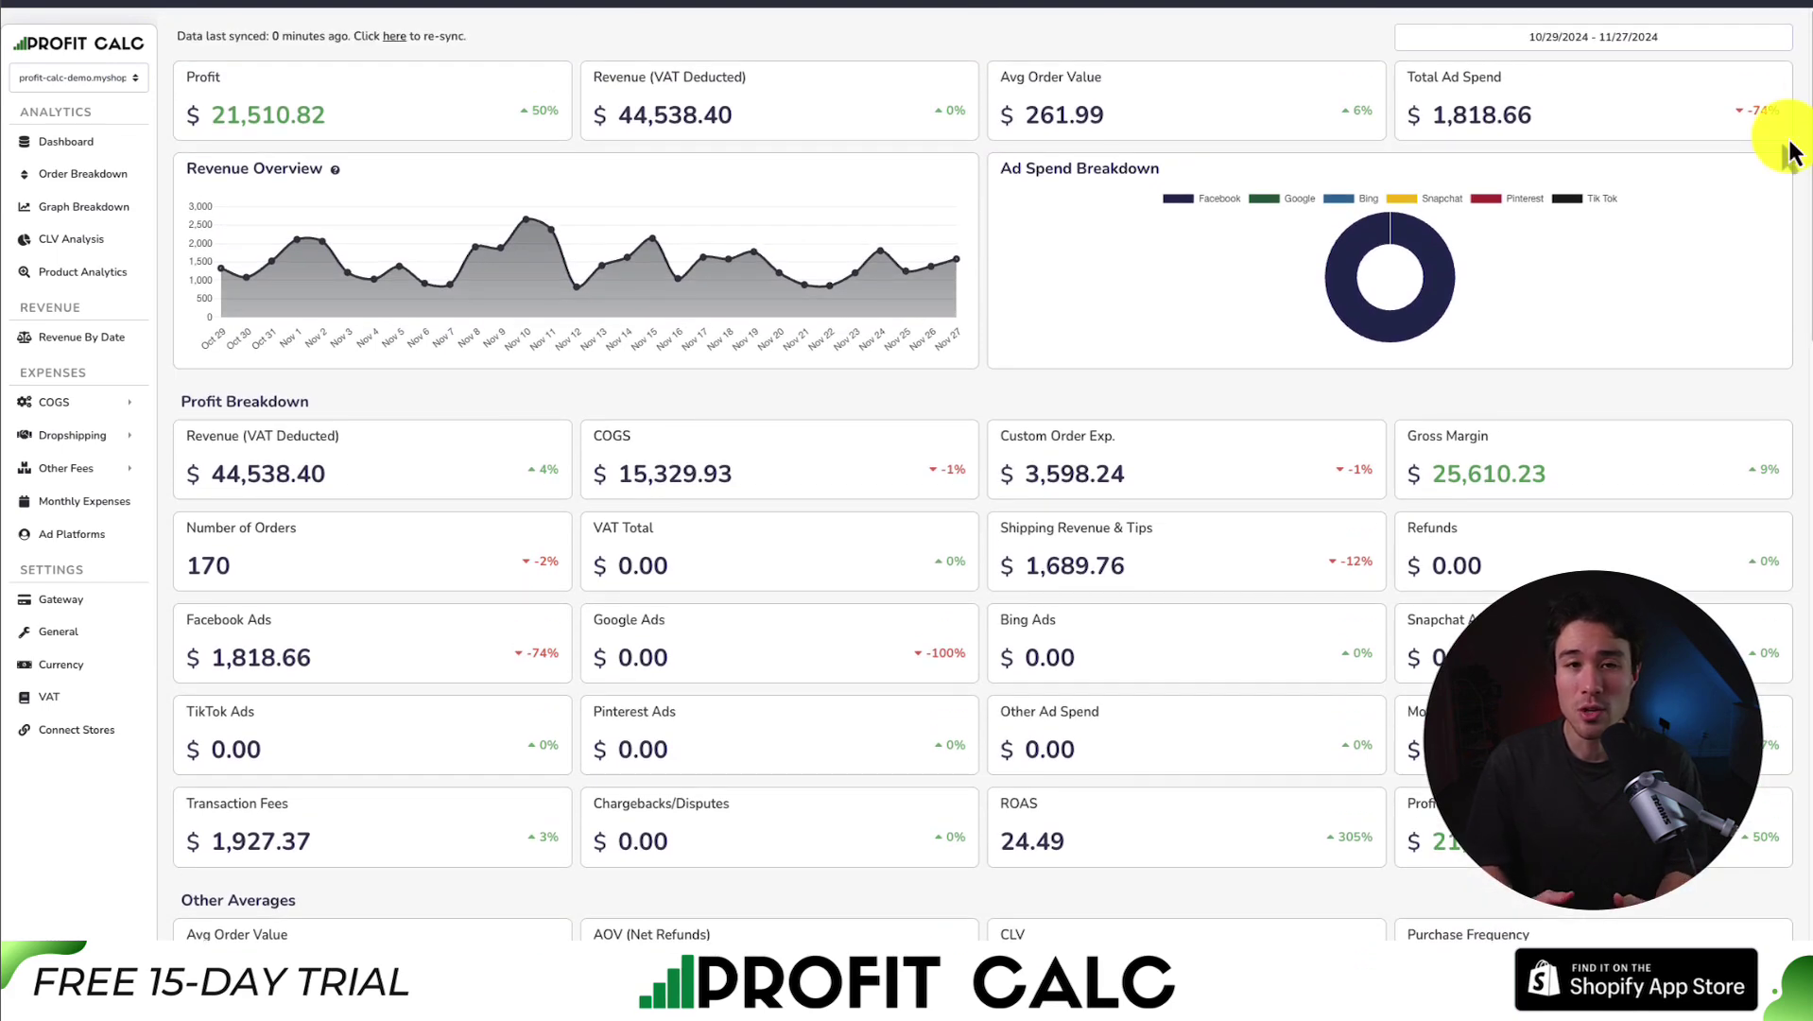